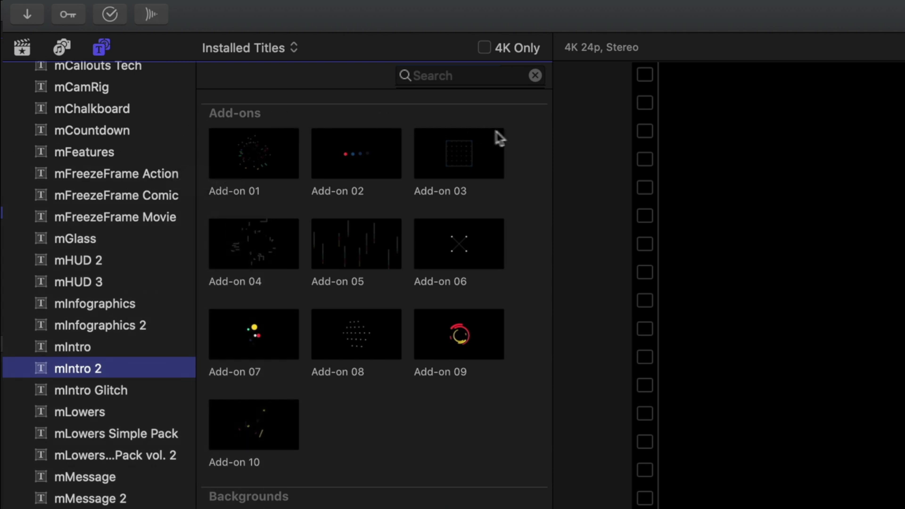
Scroll the Titles browser to the mIntro 2 Intros templates and preview mIntro 2 05.
{"action": "left_click_drag", "start_coordinate": [546, 148], "coordinate": [533, 236]}
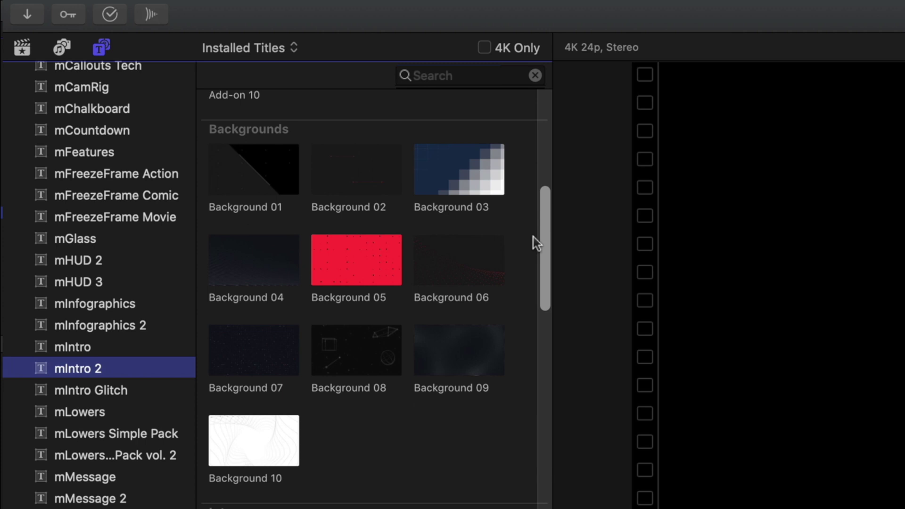
{"action": "left_click_drag", "start_coordinate": [533, 238], "coordinate": [514, 338]}
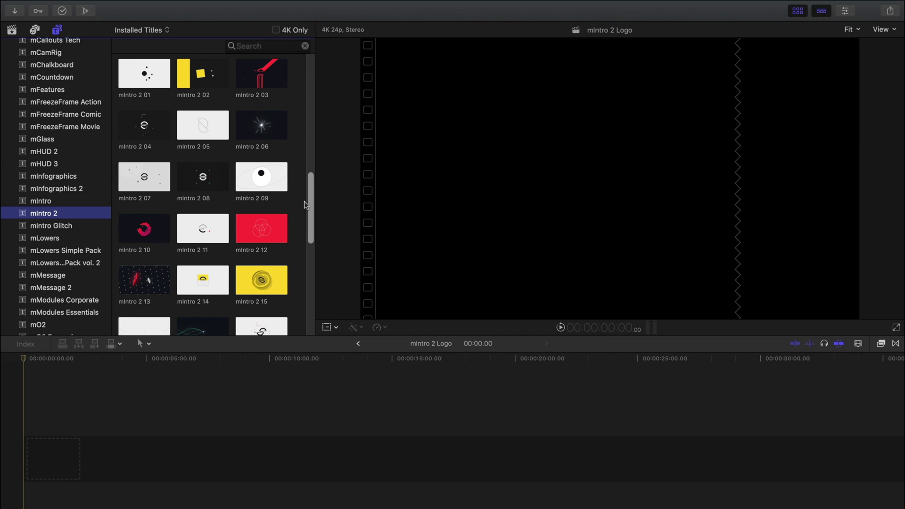
{"action": "left_click_drag", "start_coordinate": [305, 205], "coordinate": [307, 266]}
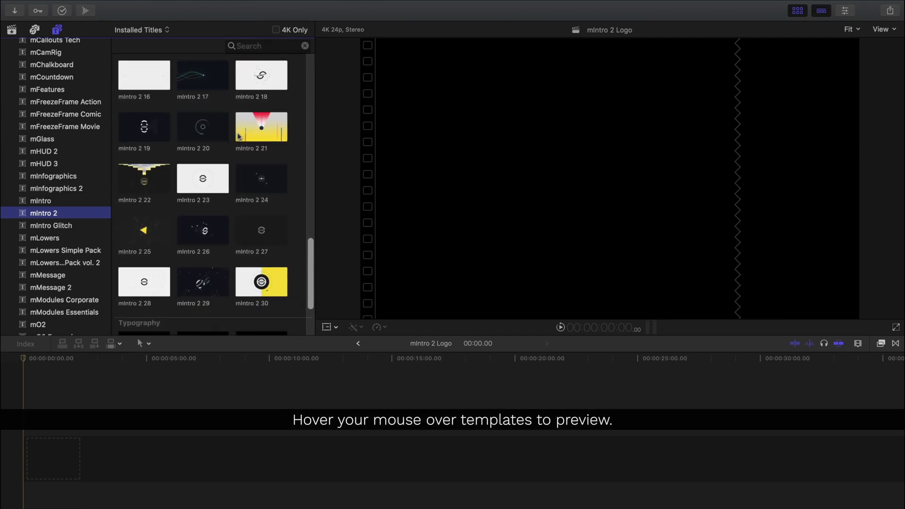
{"action": "mouse_move", "coordinate": [241, 136]}
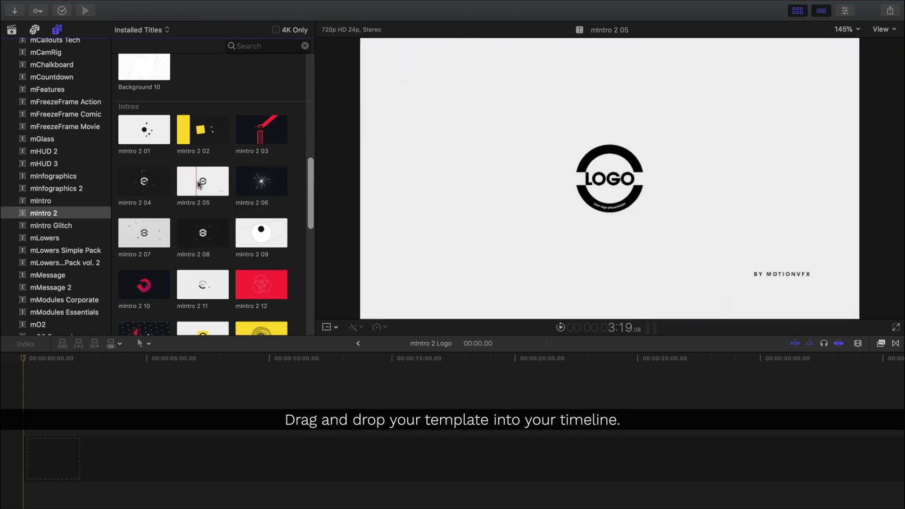
Place mIntro 2 05 at the start of the mIntro 2 Logo timeline, play it, and trim it to 10 seconds.
{"action": "left_click_drag", "start_coordinate": [211, 182], "coordinate": [21, 453]}
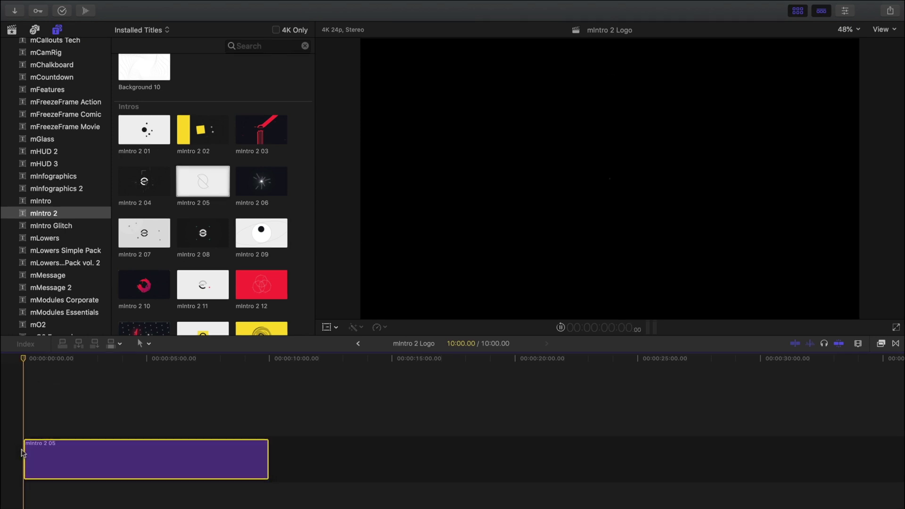
{"action": "key", "text": "space"}
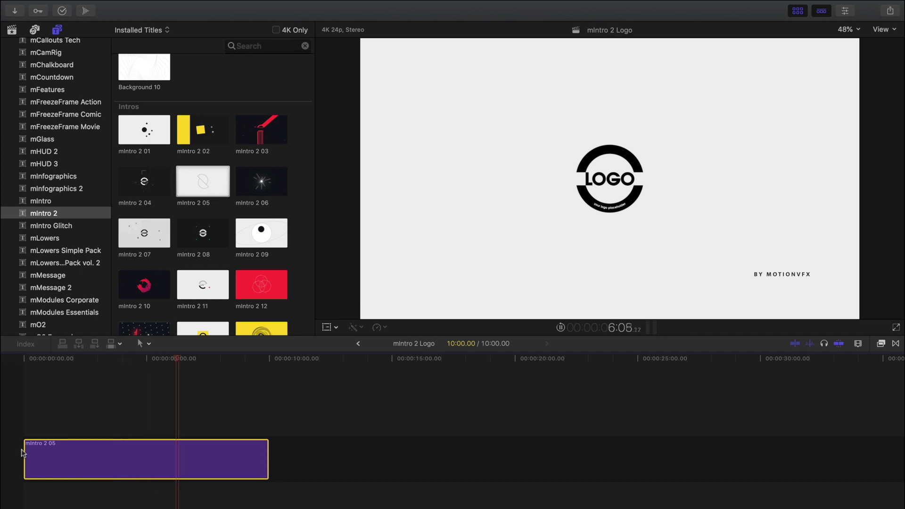
{"action": "key", "text": "Home"}
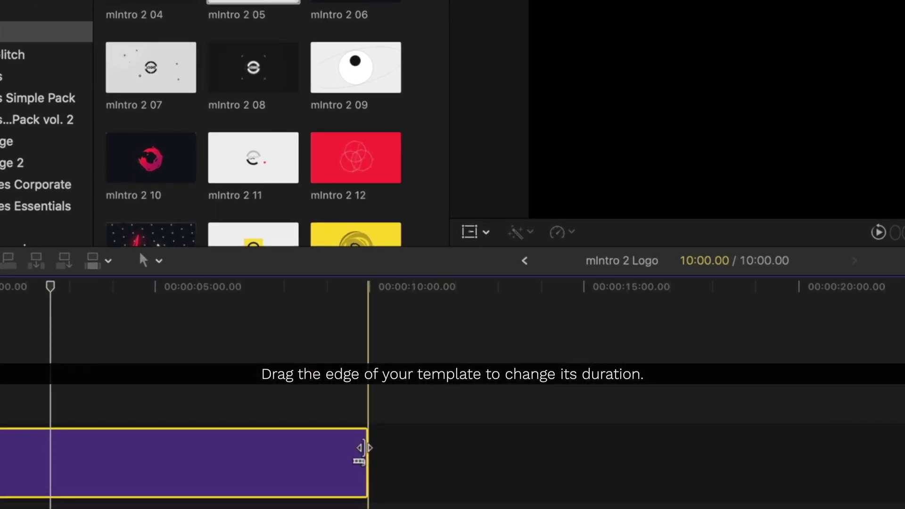
{"action": "mouse_move", "coordinate": [364, 448]}
{"action": "left_mouse_down"}
{"action": "mouse_move", "coordinate": [243, 448]}
{"action": "mouse_move", "coordinate": [363, 446]}
{"action": "left_mouse_up"}
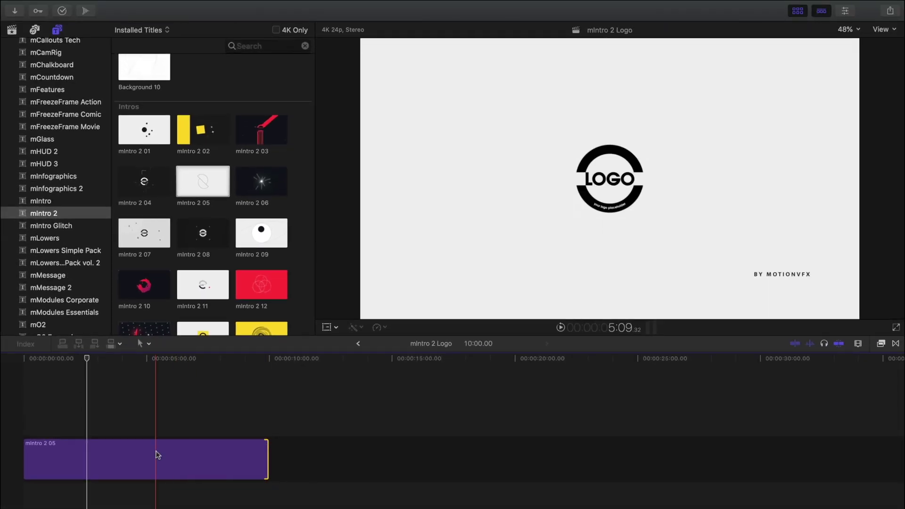
{"action": "left_click", "coordinate": [156, 454]}
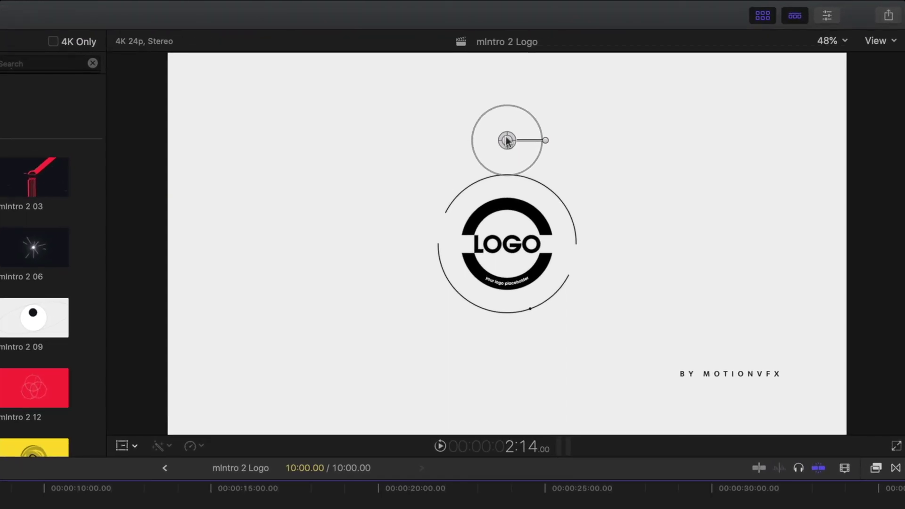
Center the BY MOTIONVFX credit beneath the logo, undoing an accidental logo move first.
{"action": "left_click_drag", "start_coordinate": [506, 140], "coordinate": [556, 173]}
{"action": "key", "text": "super+z"}
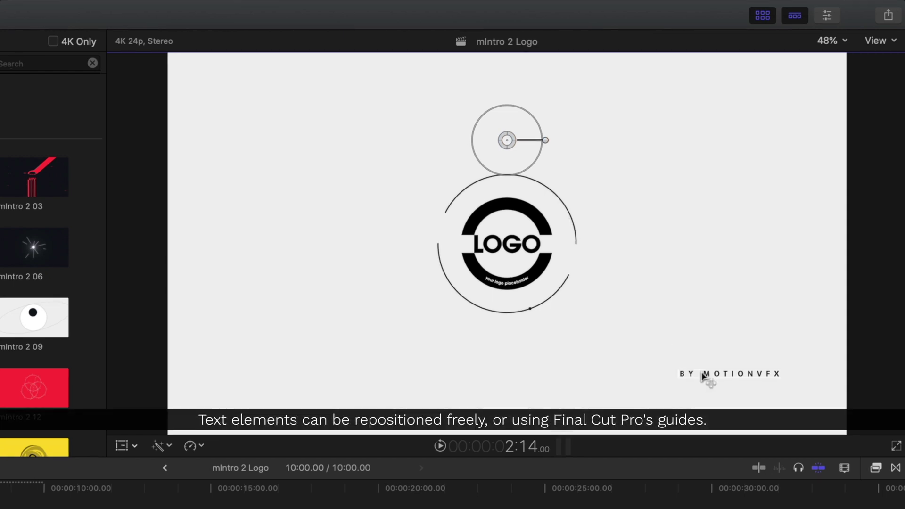
{"action": "left_click_drag", "start_coordinate": [702, 376], "coordinate": [483, 350]}
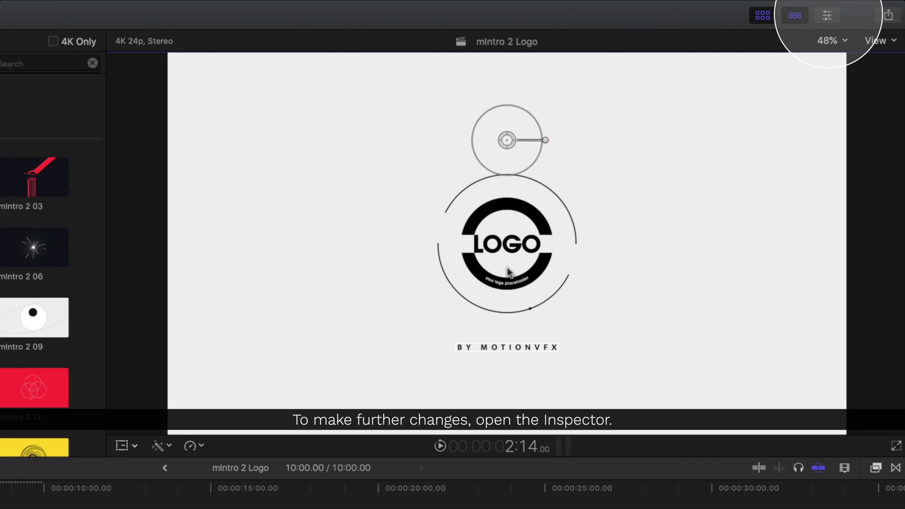
Switch the intro to Text mode and enter 'Pedant' and 'Publishing' on two lines.
{"action": "left_click", "coordinate": [829, 17]}
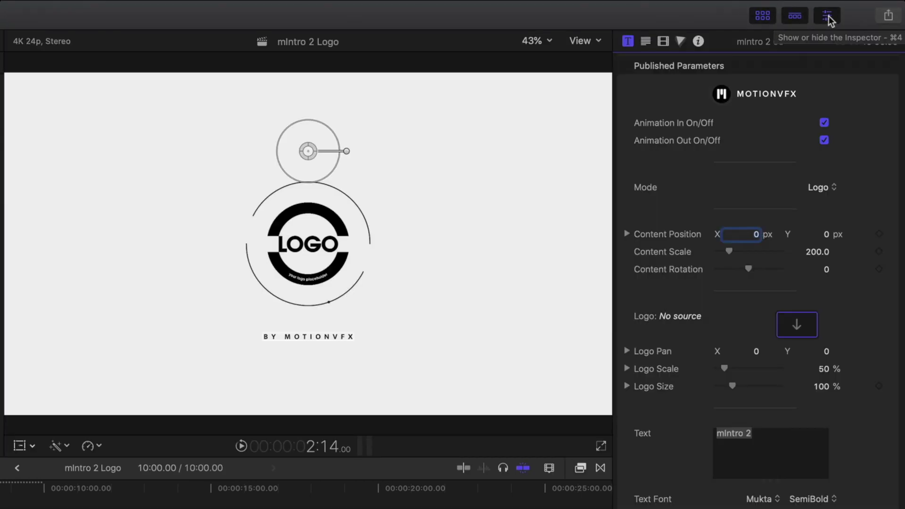
{"action": "left_click", "coordinate": [832, 188]}
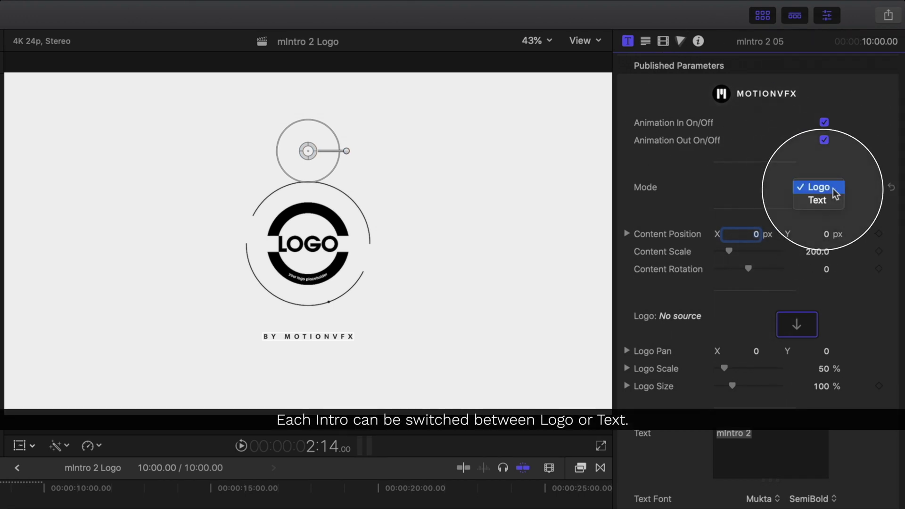
{"action": "left_click", "coordinate": [831, 199]}
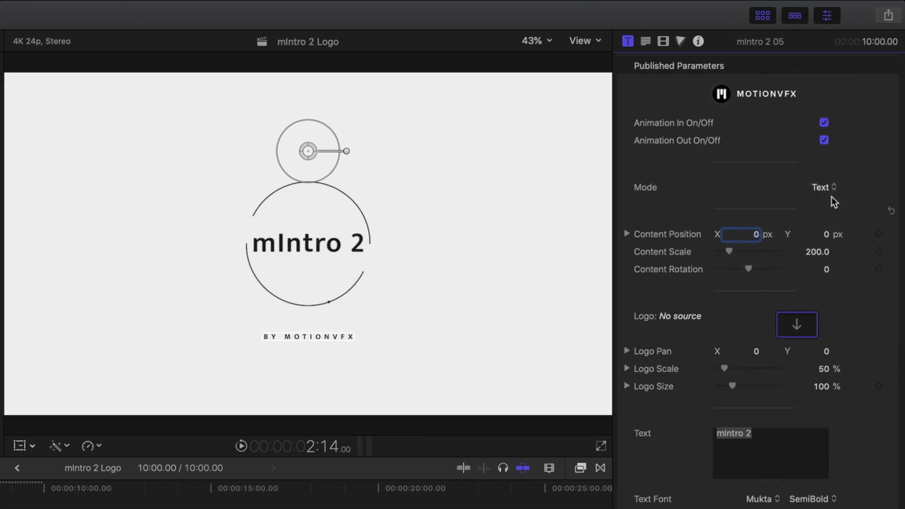
{"action": "left_click", "coordinate": [781, 434]}
{"action": "type", "text": "Pedant"}
{"action": "key", "text": "Return"}
{"action": "type", "text": "Publishing"}
Set the text to size 129, spacing -56 and a 4.8 px offset, then play from the start.
{"action": "left_click_drag", "start_coordinate": [753, 394], "coordinate": [744, 394]}
{"action": "left_click_drag", "start_coordinate": [748, 429], "coordinate": [728, 429]}
{"action": "left_click_drag", "start_coordinate": [826, 464], "coordinate": [826, 459]}
{"action": "left_click", "coordinate": [24, 359]}
{"action": "key", "text": "space"}
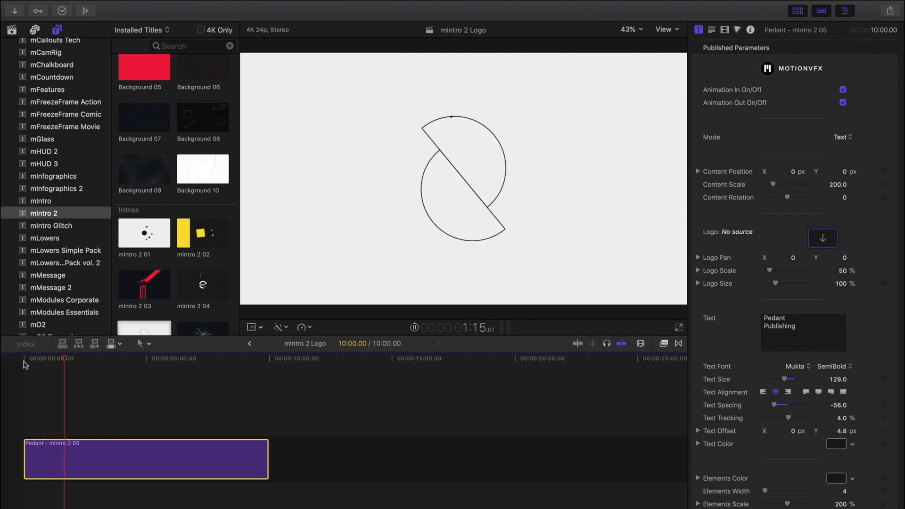
Stop playback, re-center BY MOTIONVFX, and set the intro's Mode back to Logo.
{"action": "key", "text": "space"}
{"action": "left_click_drag", "start_coordinate": [482, 252], "coordinate": [469, 249]}
{"action": "left_click", "coordinate": [480, 164]}
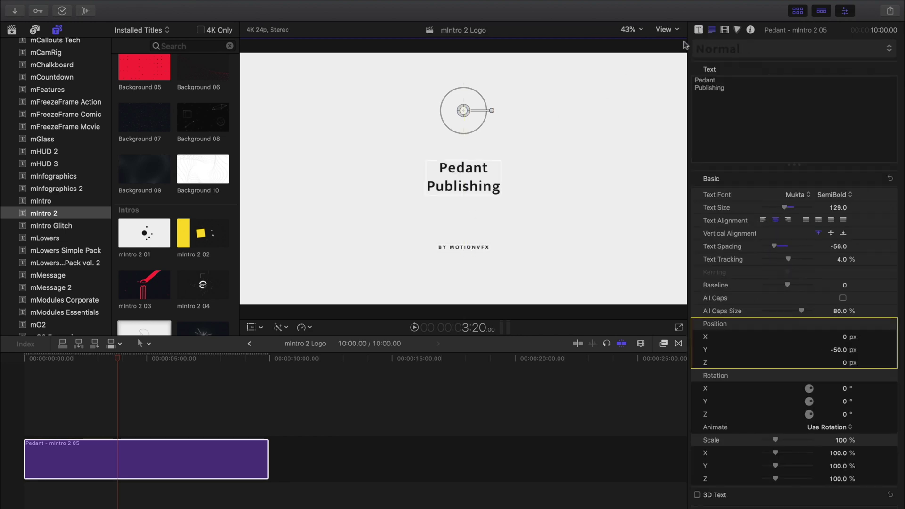
{"action": "left_click", "coordinate": [698, 30]}
{"action": "left_click", "coordinate": [840, 137]}
{"action": "left_click", "coordinate": [842, 131]}
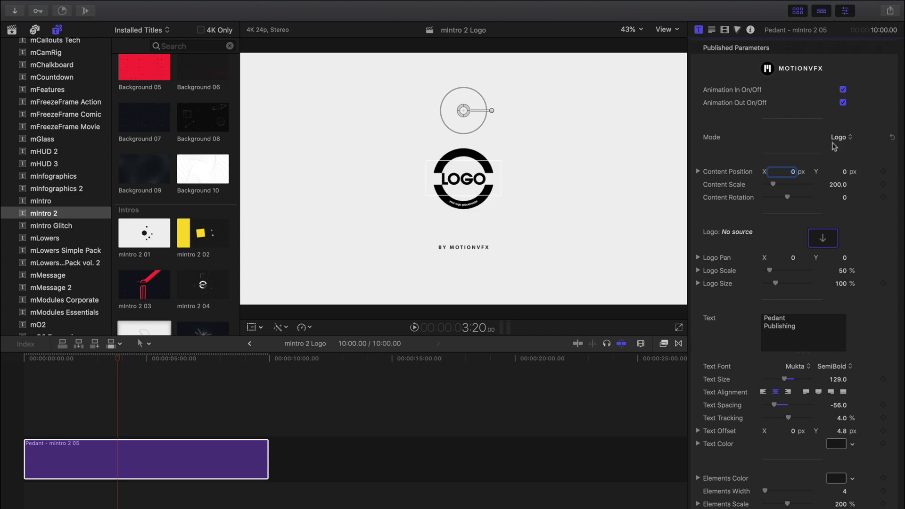
Apply the MVFX LOGO clip from the Jan 29, 2020 event as the intro's logo image.
{"action": "left_click", "coordinate": [828, 240]}
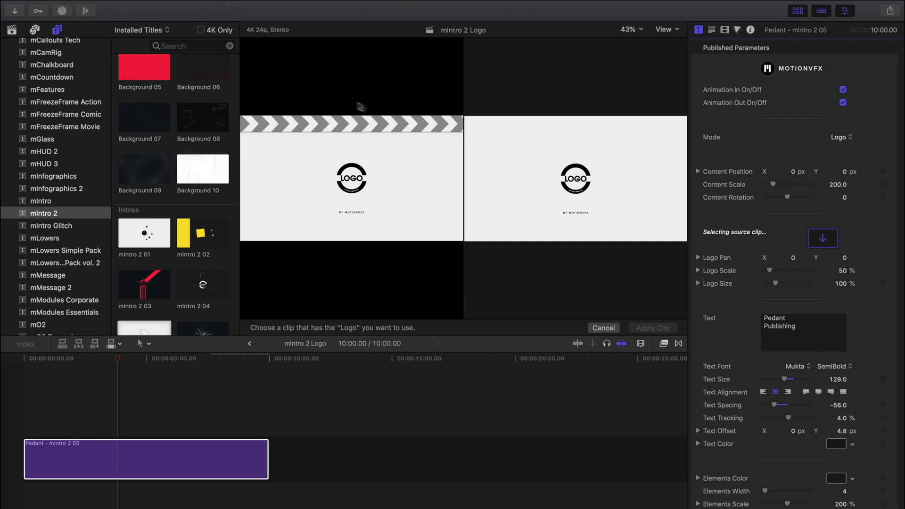
{"action": "left_click", "coordinate": [12, 30]}
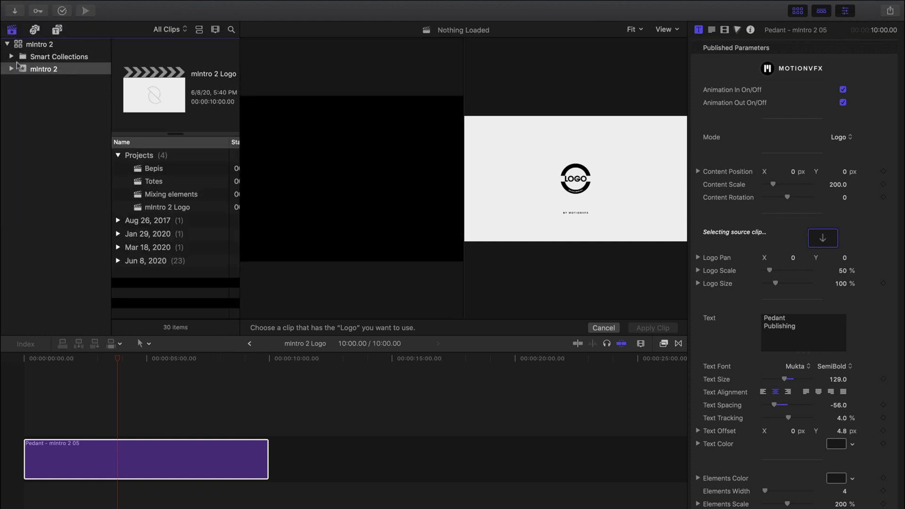
{"action": "left_click", "coordinate": [118, 234]}
{"action": "left_click", "coordinate": [143, 249]}
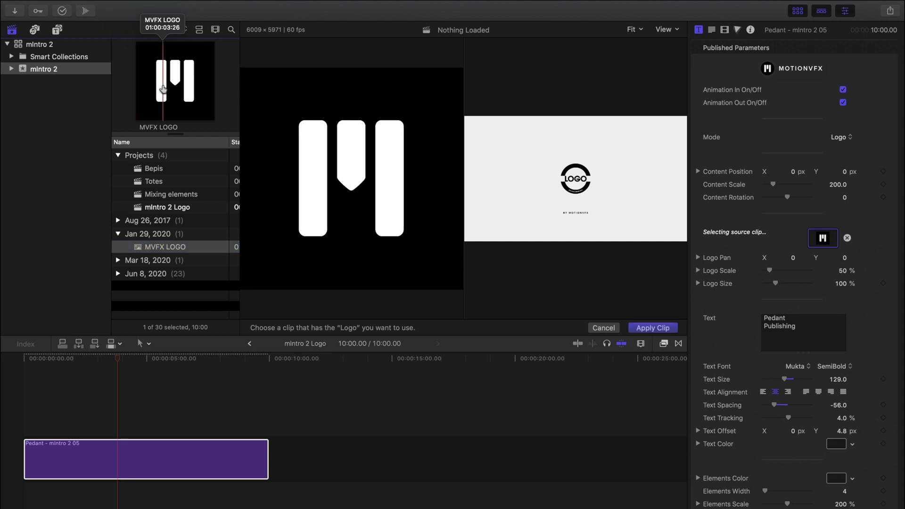
{"action": "left_click", "coordinate": [659, 327]}
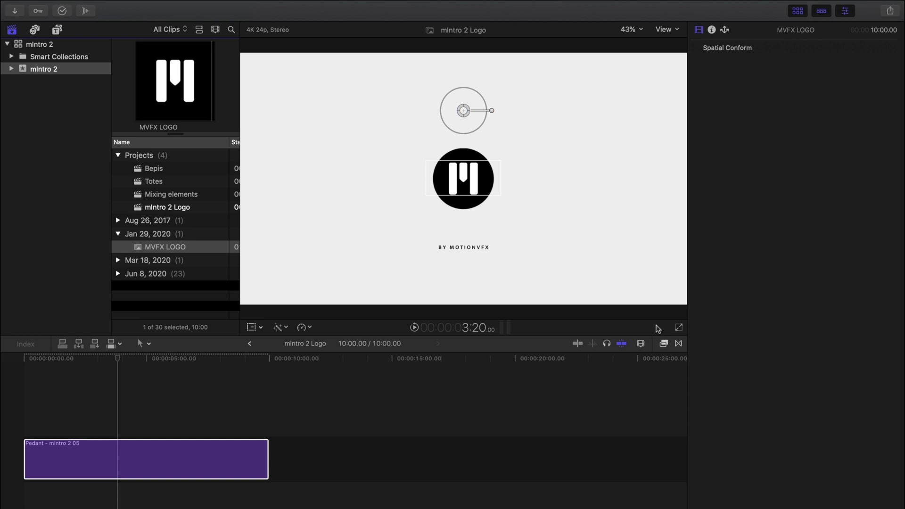
Set the logo to 68% Logo Scale and 103% Logo Size.
{"action": "left_click", "coordinate": [130, 449]}
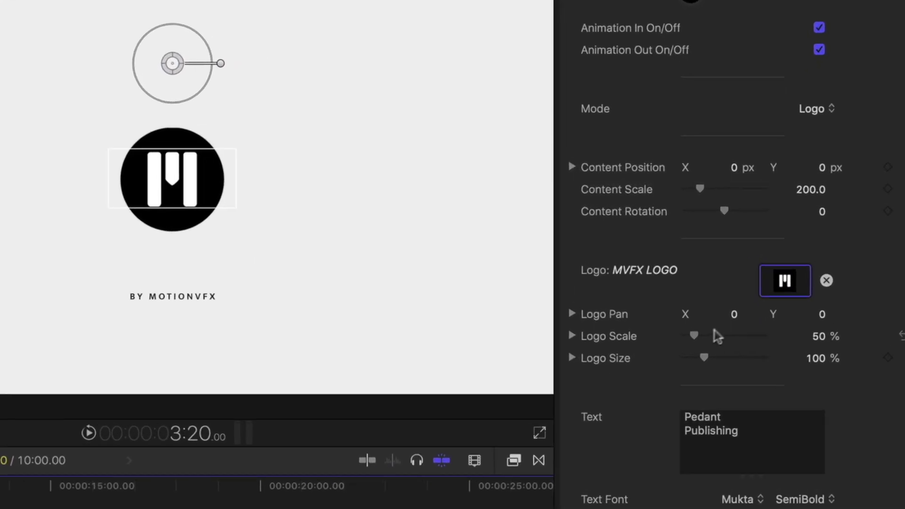
{"action": "left_click_drag", "start_coordinate": [693, 335], "coordinate": [700, 359]}
{"action": "left_click", "coordinate": [24, 361]}
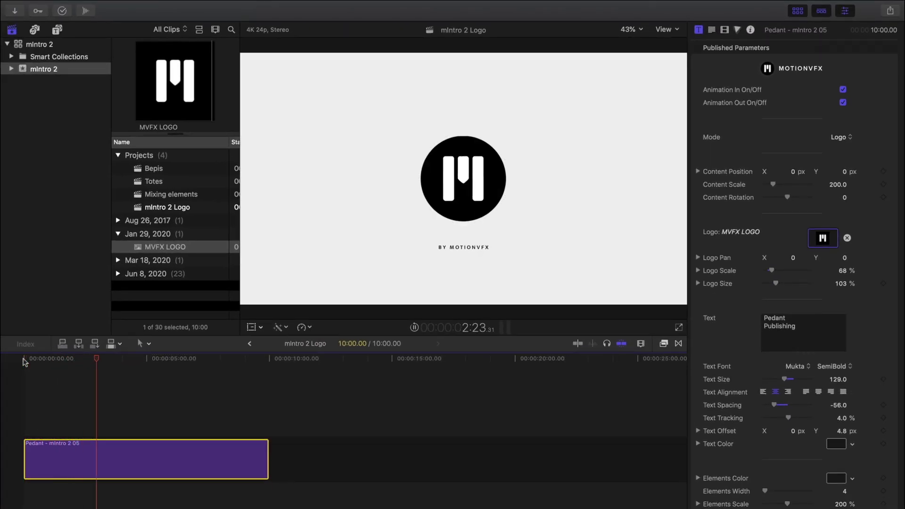
Set the intro's Elements Color to dark red.
{"action": "key", "text": "space"}
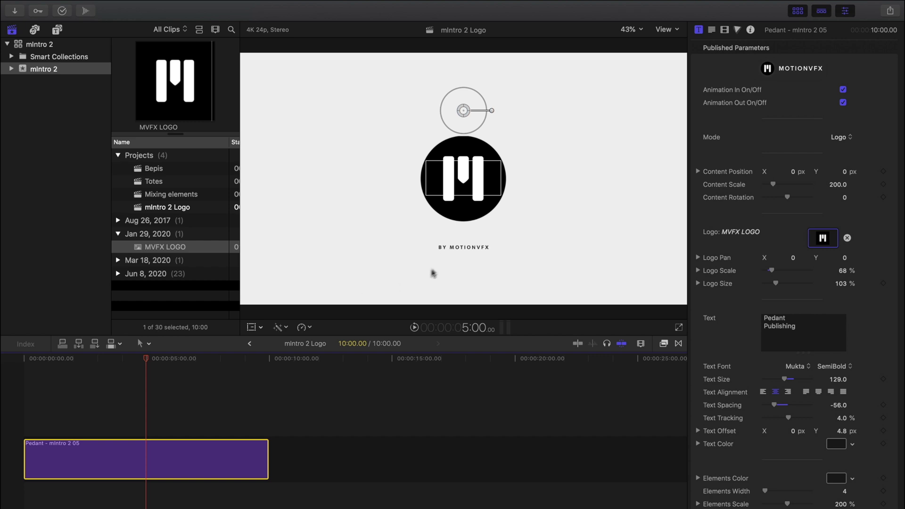
{"action": "double_click", "coordinate": [463, 240]}
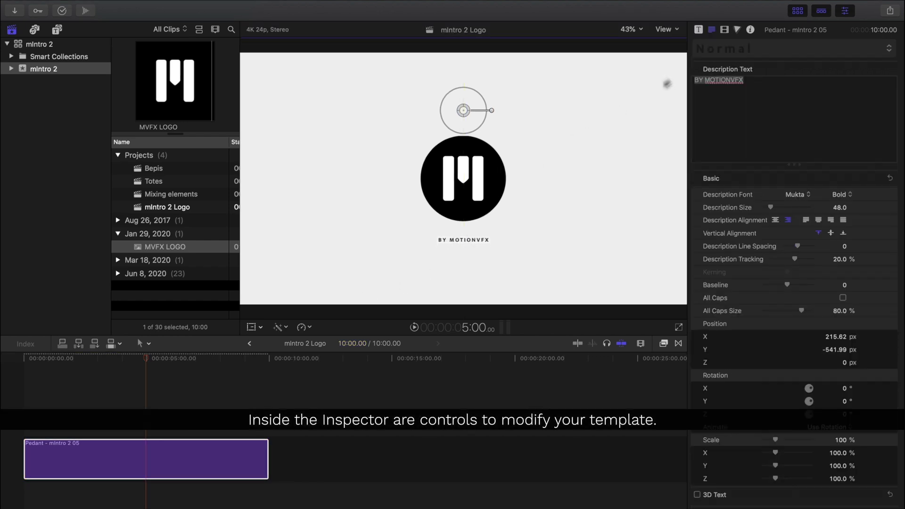
{"action": "left_click", "coordinate": [699, 30]}
{"action": "scroll", "coordinate": [731, 358], "scroll_direction": "down", "scroll_amount": 5}
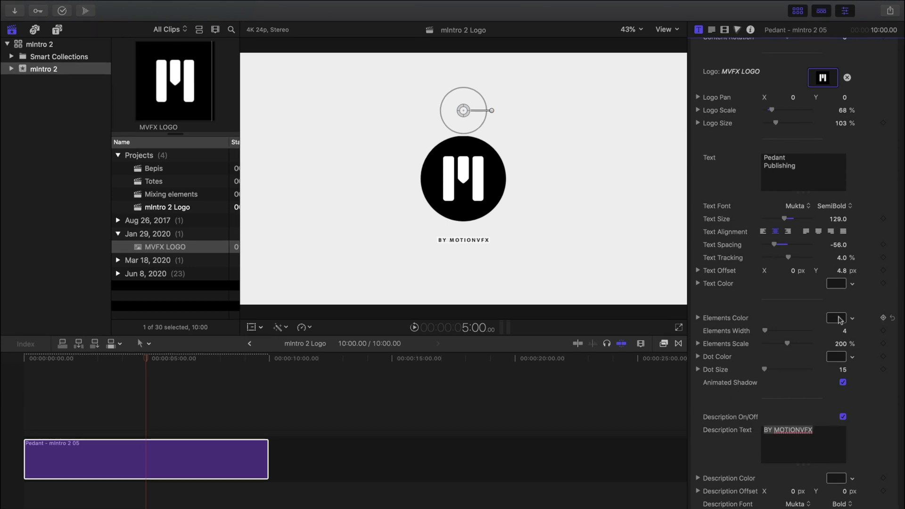
{"action": "left_click", "coordinate": [836, 318]}
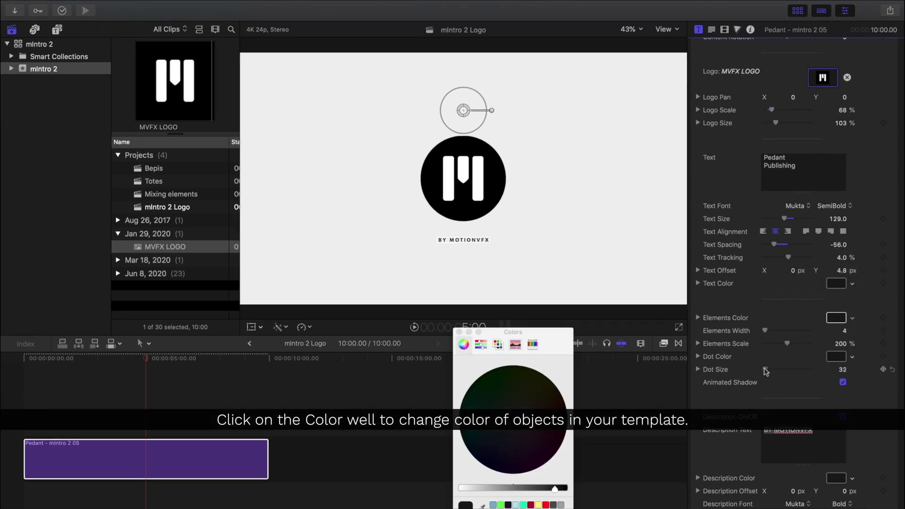
{"action": "left_click", "coordinate": [536, 423]}
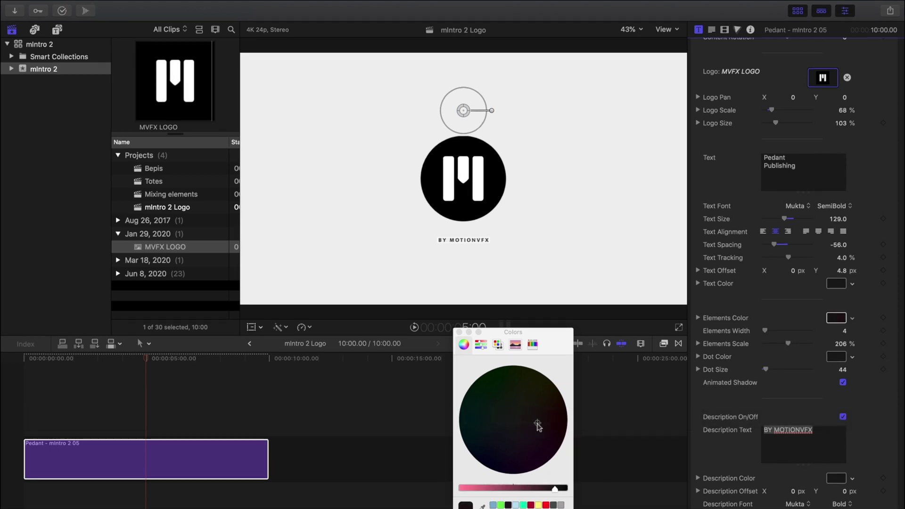
{"action": "left_click", "coordinate": [459, 332]}
Change the description text to 'Final Cut Pro Plugins' using the Code Bold font.
{"action": "left_click_drag", "start_coordinate": [834, 433], "coordinate": [744, 432]}
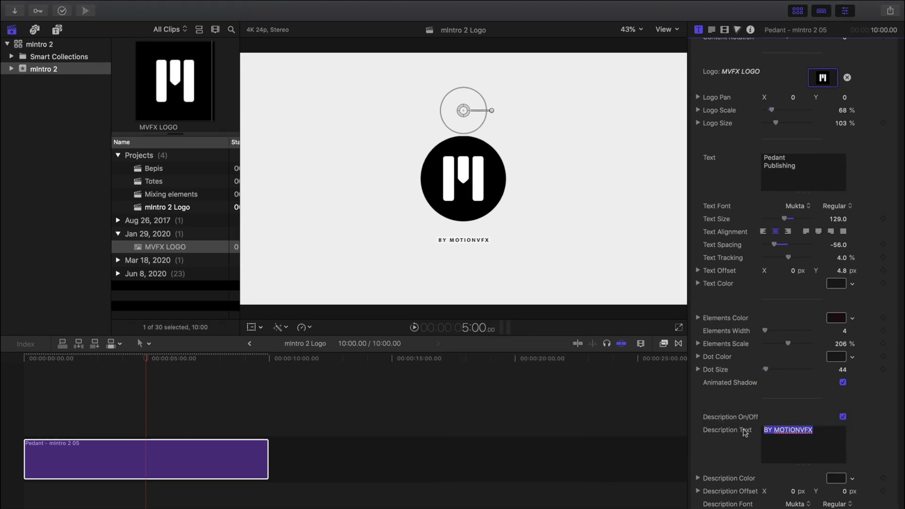
{"action": "type", "text": "Final Cut Pro Plugins"}
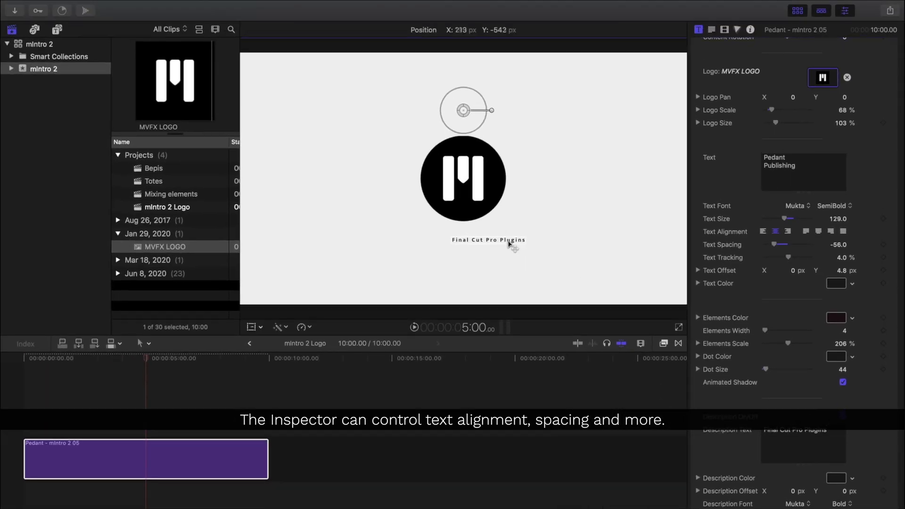
{"action": "left_click_drag", "start_coordinate": [509, 244], "coordinate": [490, 242]}
{"action": "scroll", "coordinate": [778, 330], "scroll_direction": "down", "scroll_amount": 2}
{"action": "left_click", "coordinate": [795, 456]}
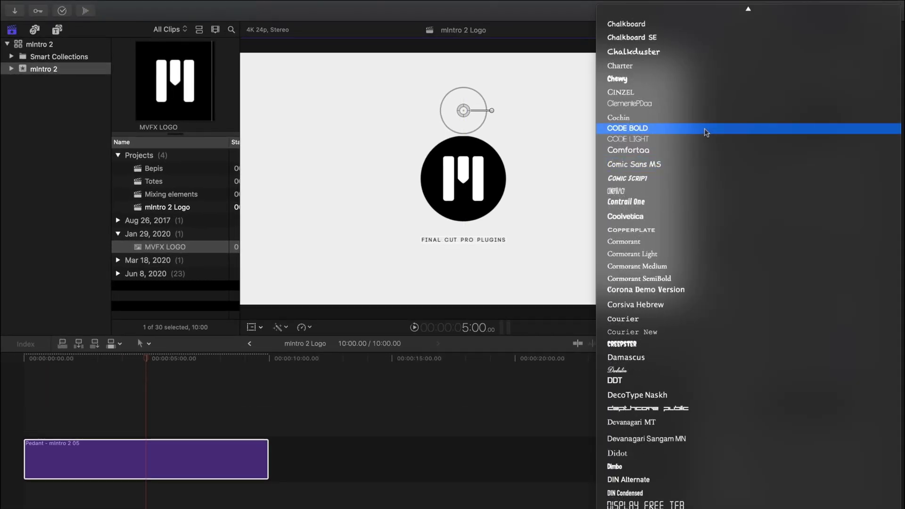
{"action": "left_click", "coordinate": [704, 130]}
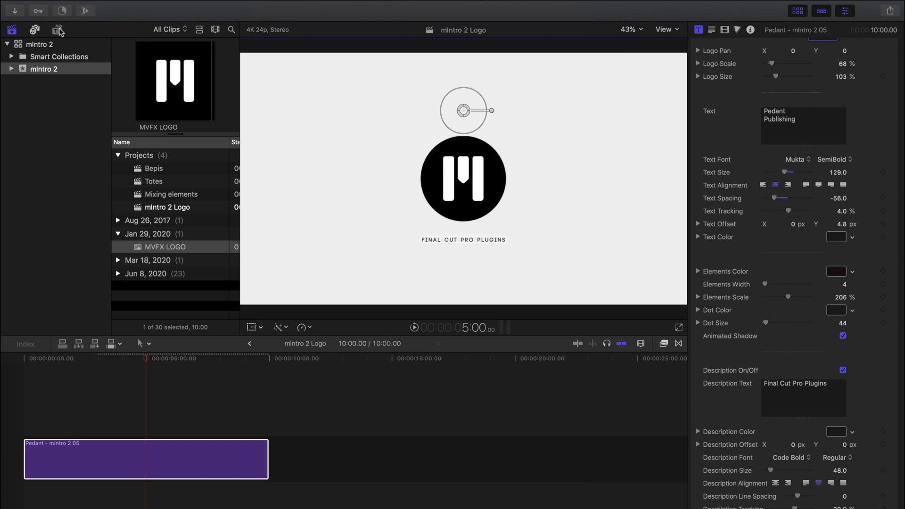
Add the Typography 04 SUBSCRIBE NOW! title above the Pedant - mIntro 2 05 clip.
{"action": "left_click", "coordinate": [57, 30]}
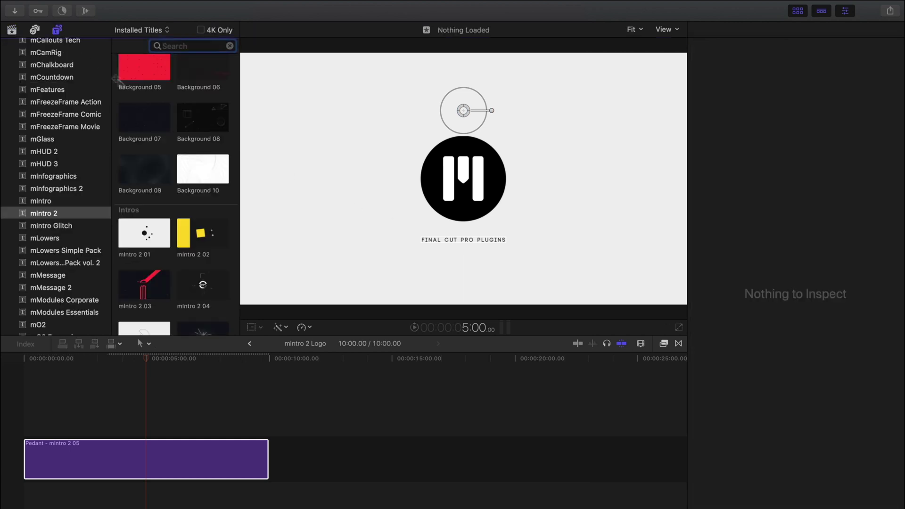
{"action": "scroll", "coordinate": [162, 97], "scroll_direction": "down", "scroll_amount": 10}
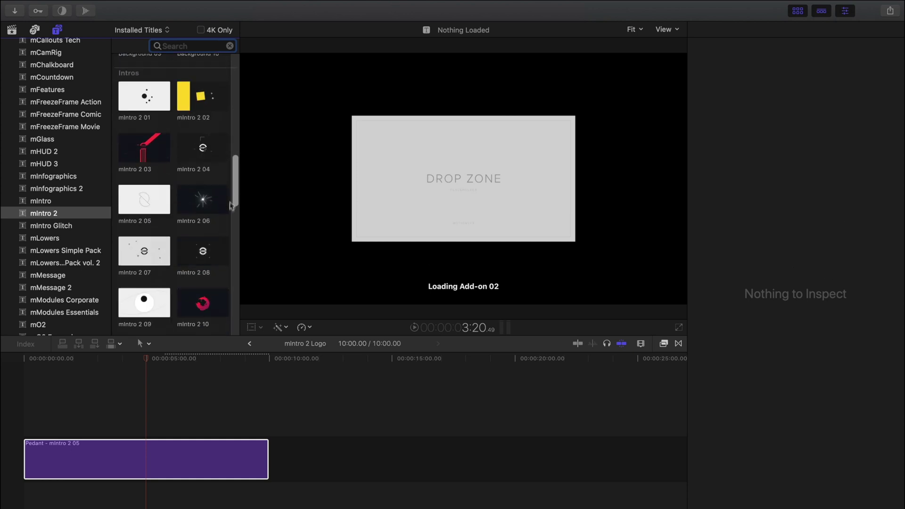
{"action": "scroll", "coordinate": [220, 309], "scroll_direction": "down", "scroll_amount": 5}
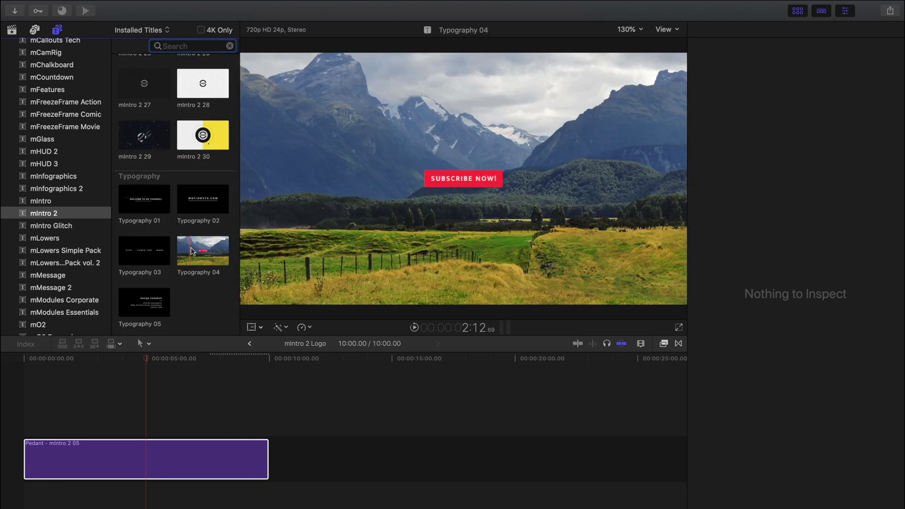
{"action": "left_click_drag", "start_coordinate": [189, 252], "coordinate": [99, 440]}
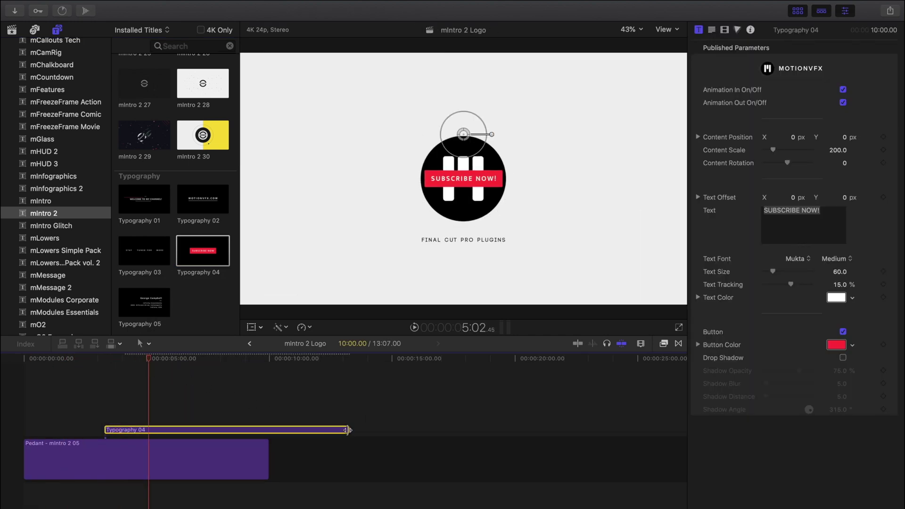
Trim Typography 04 to the Pedant clip's end and move its button below the tagline.
{"action": "left_click_drag", "start_coordinate": [347, 429], "coordinate": [267, 430]}
{"action": "left_click", "coordinate": [154, 430]}
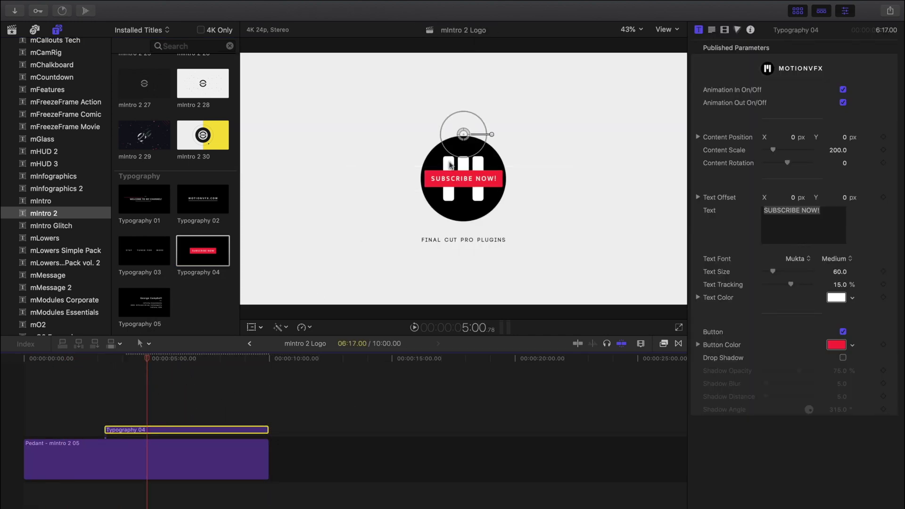
{"action": "left_click_drag", "start_coordinate": [448, 174], "coordinate": [476, 232]}
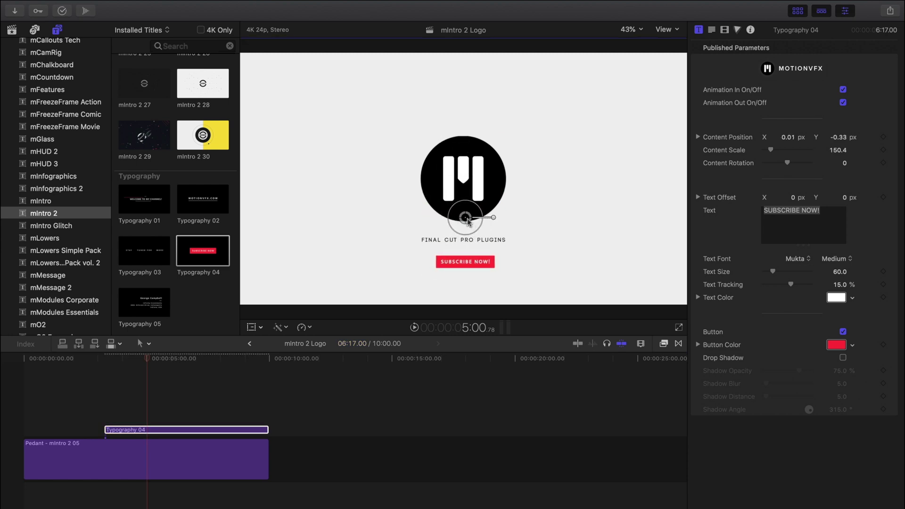
{"action": "key", "text": "Home"}
{"action": "key", "text": "space"}
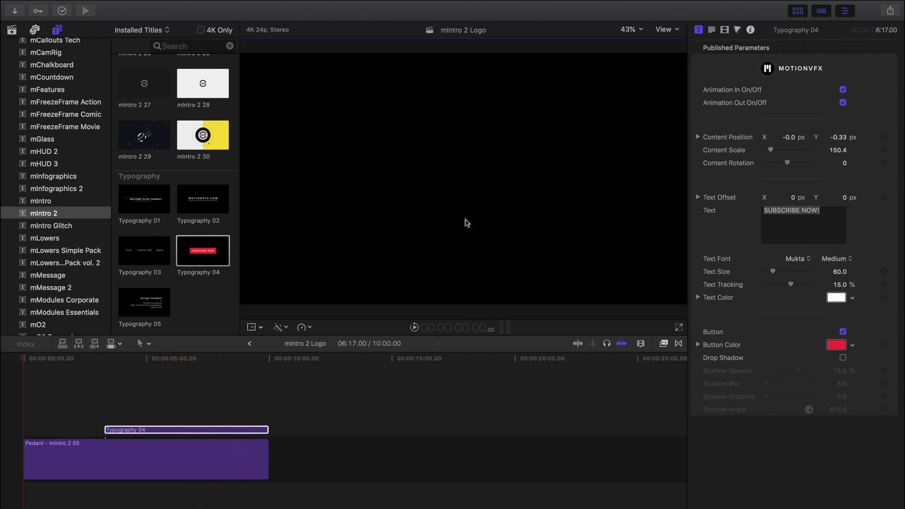
Turn off Animation Out for both the Typography 04 title and the Pedant intro clip.
{"action": "left_click_drag", "start_coordinate": [247, 359], "coordinate": [262, 360]}
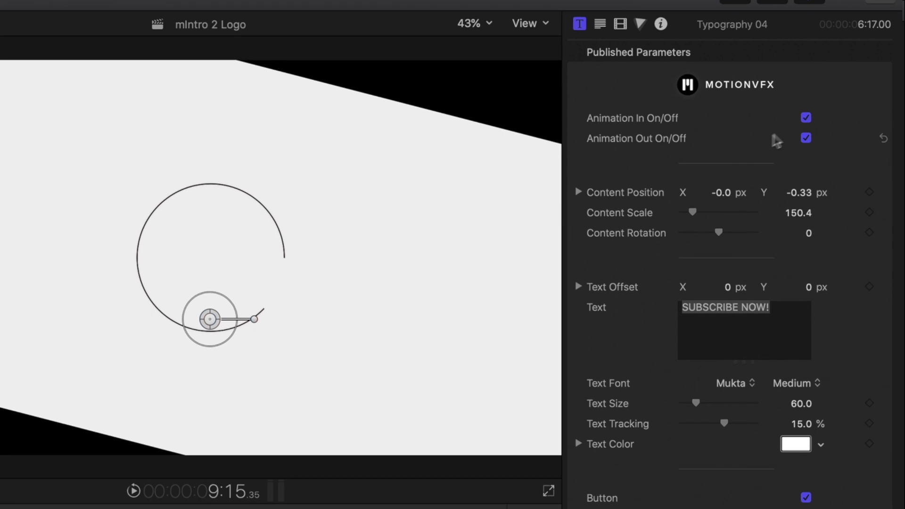
{"action": "left_click", "coordinate": [843, 102]}
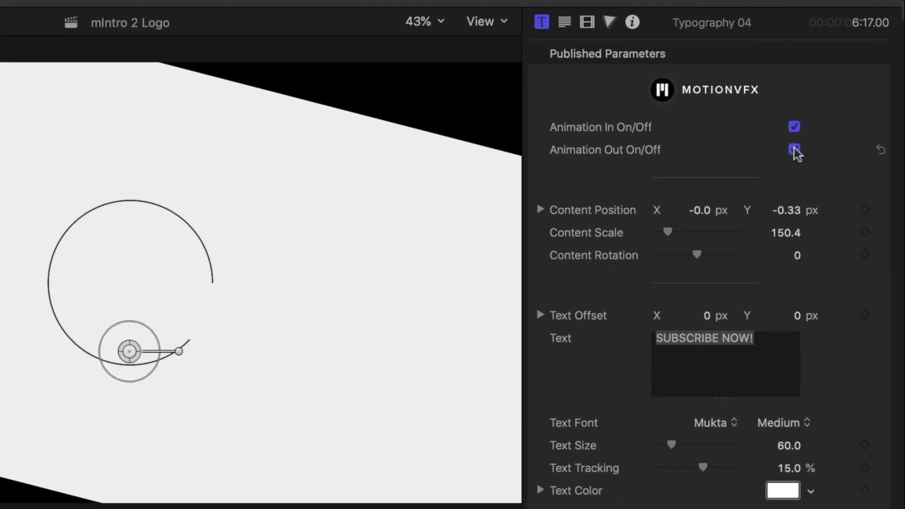
{"action": "left_click", "coordinate": [793, 149]}
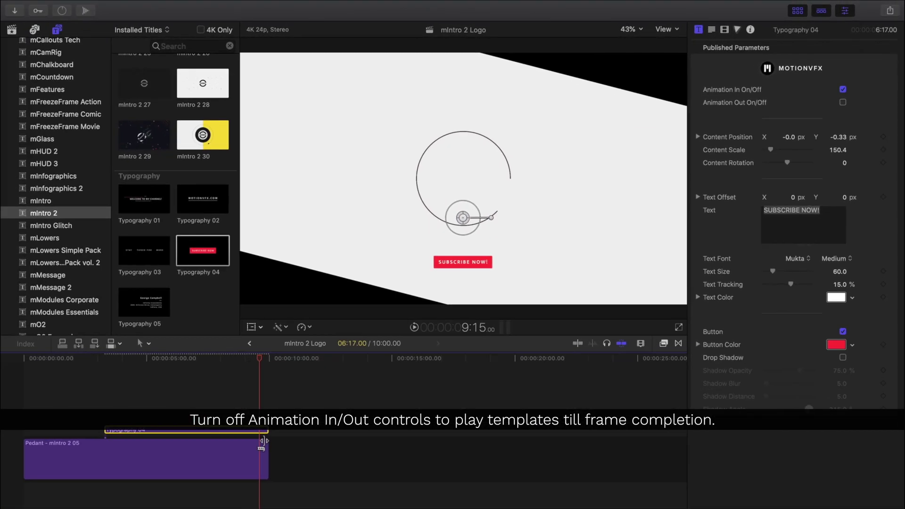
{"action": "left_click", "coordinate": [265, 448]}
{"action": "left_click", "coordinate": [841, 102]}
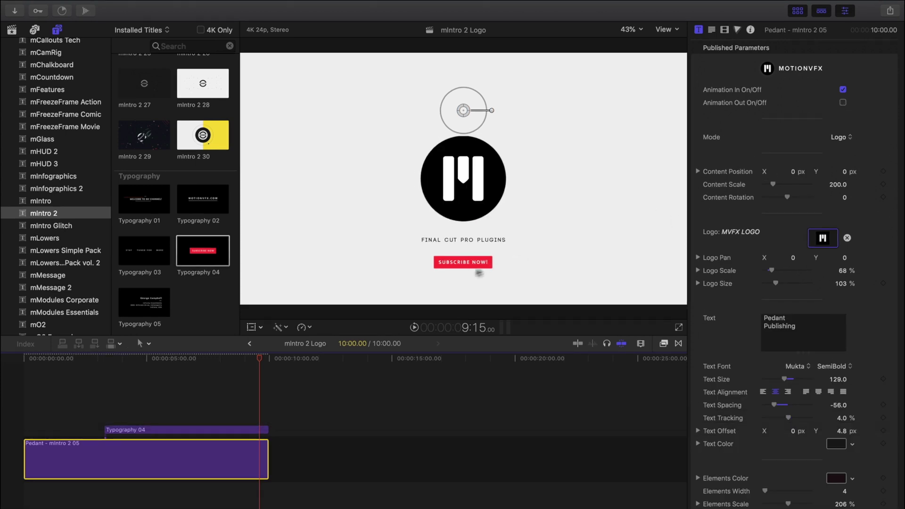
{"action": "left_click_drag", "start_coordinate": [260, 358], "coordinate": [19, 340]}
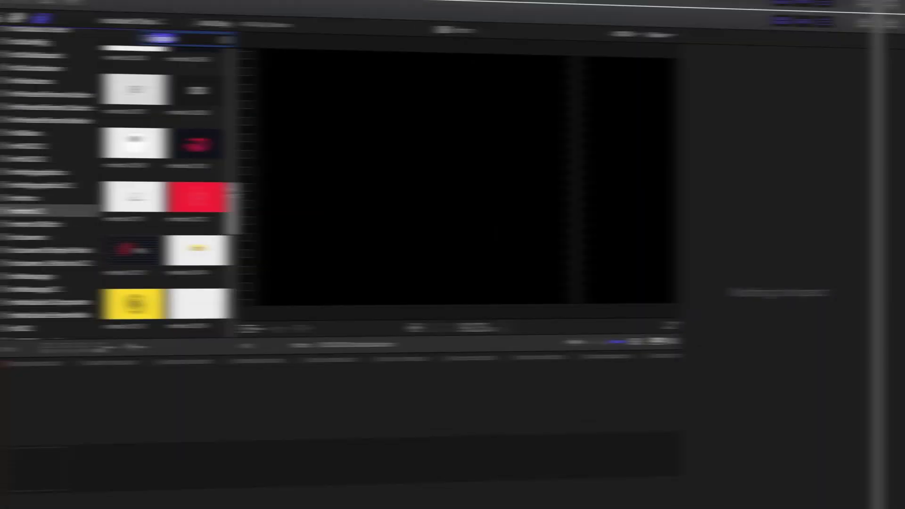
Add the mIntro 2 10 title to the empty Intro timeline and play it back.
{"action": "left_click", "coordinate": [191, 149]}
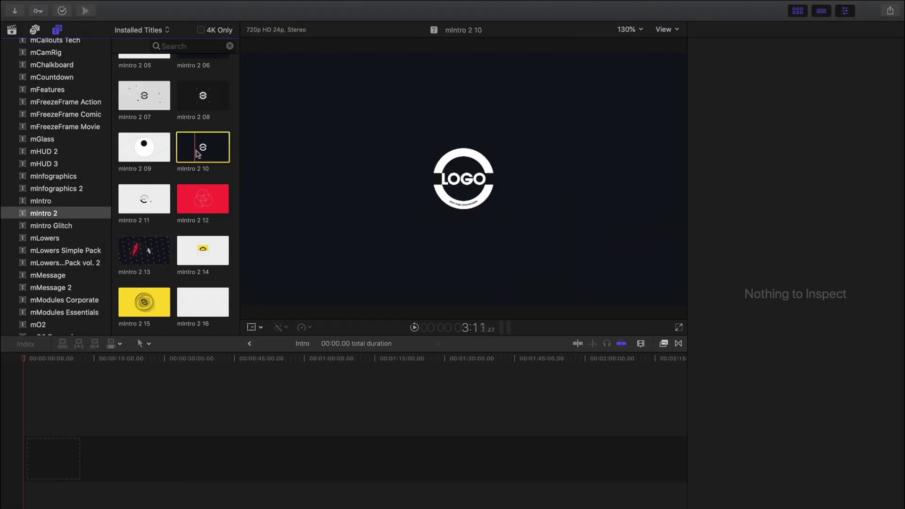
{"action": "left_click_drag", "start_coordinate": [228, 154], "coordinate": [34, 453]}
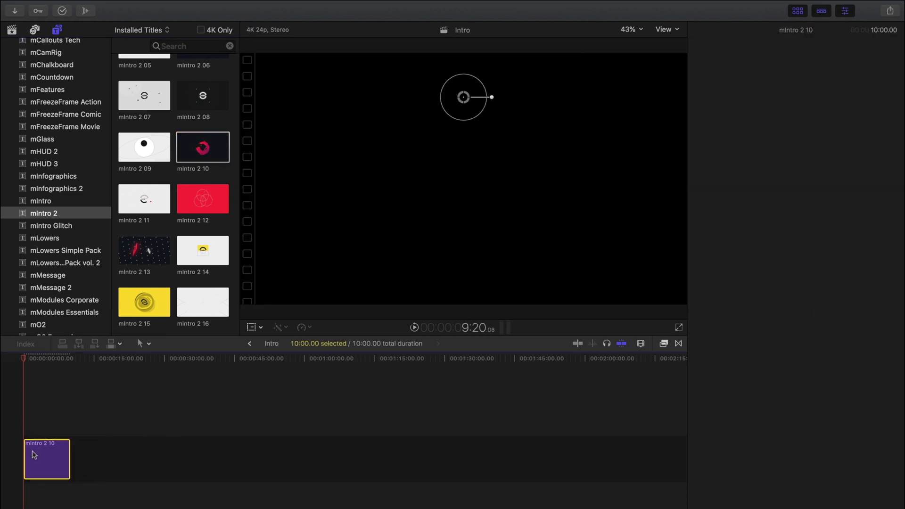
{"action": "key", "text": "shift+z"}
{"action": "key", "text": "space"}
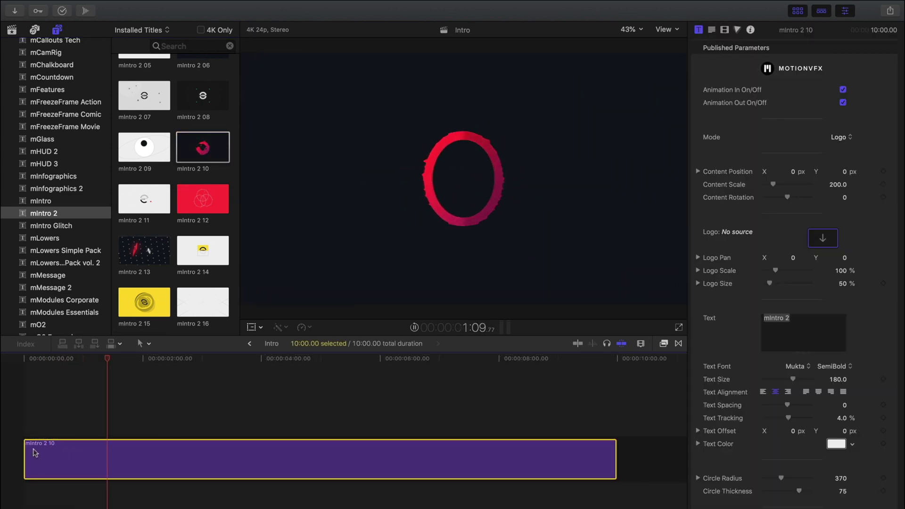
{"action": "key", "text": "space"}
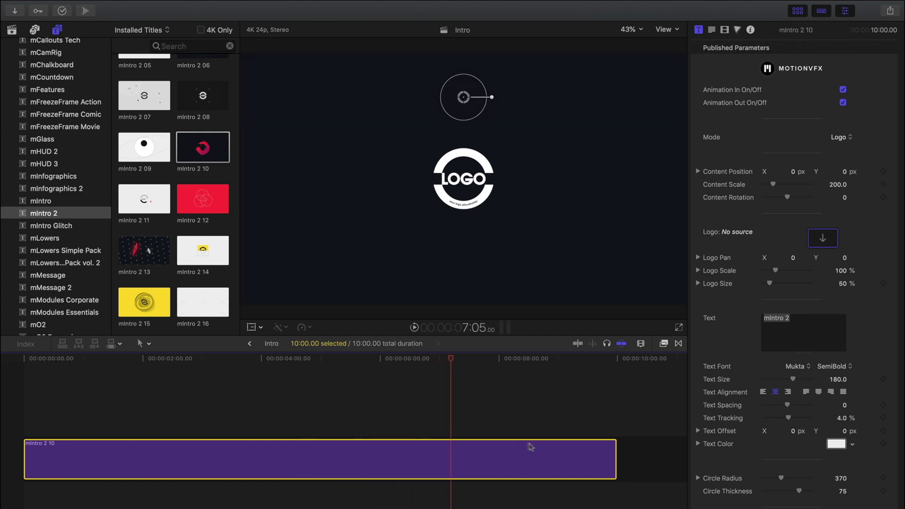
Trim mIntro 2 10 to 7 seconds and return to the LOGO placeholder frame.
{"action": "left_click_drag", "start_coordinate": [612, 451], "coordinate": [434, 470]}
{"action": "left_click_drag", "start_coordinate": [413, 362], "coordinate": [295, 364]}
{"action": "left_click", "coordinate": [292, 455]}
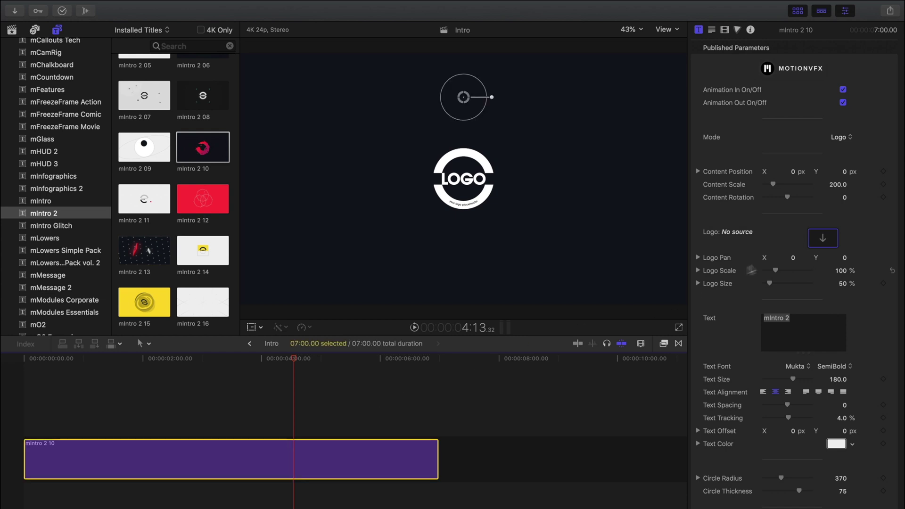
Use the Conke clip from the Jun 8, 2020 event as the intro's logo.
{"action": "left_click", "coordinate": [822, 238]}
{"action": "left_click", "coordinate": [12, 29]}
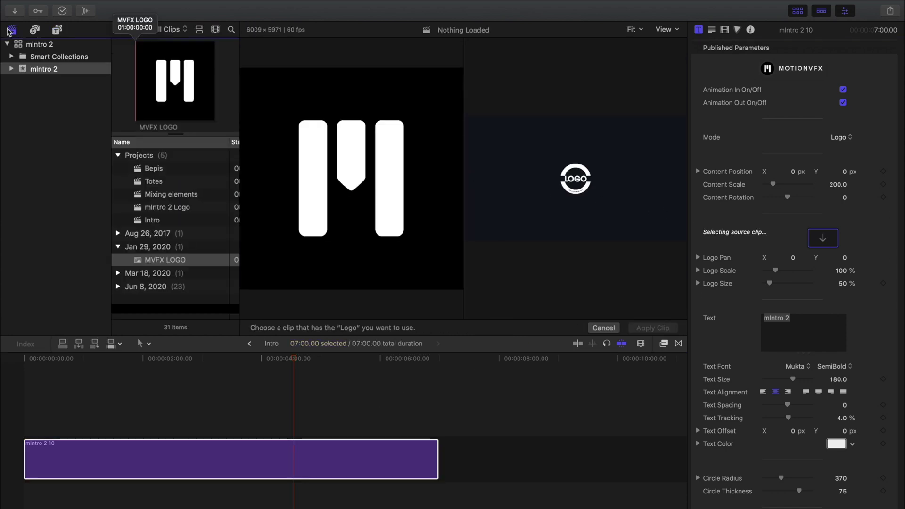
{"action": "left_click", "coordinate": [118, 287]}
{"action": "left_click", "coordinate": [155, 312]}
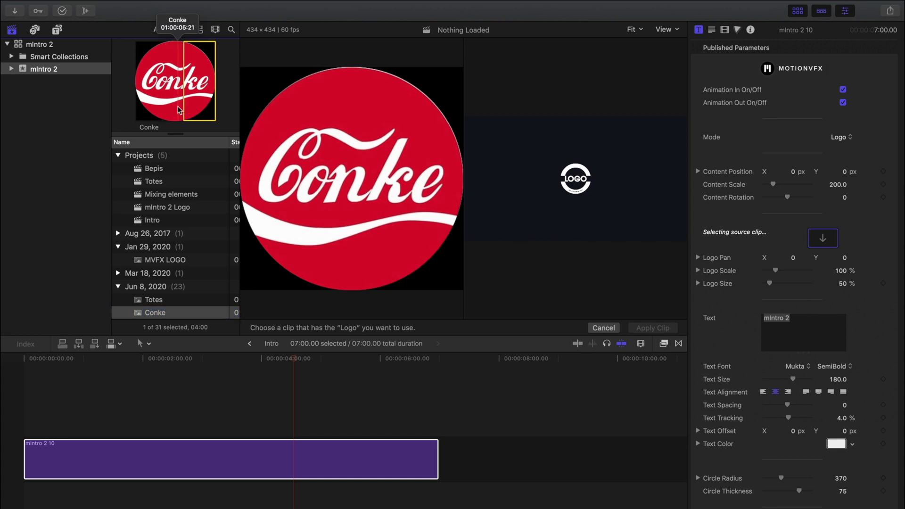
{"action": "left_click", "coordinate": [652, 327]}
{"action": "left_click", "coordinate": [285, 458]}
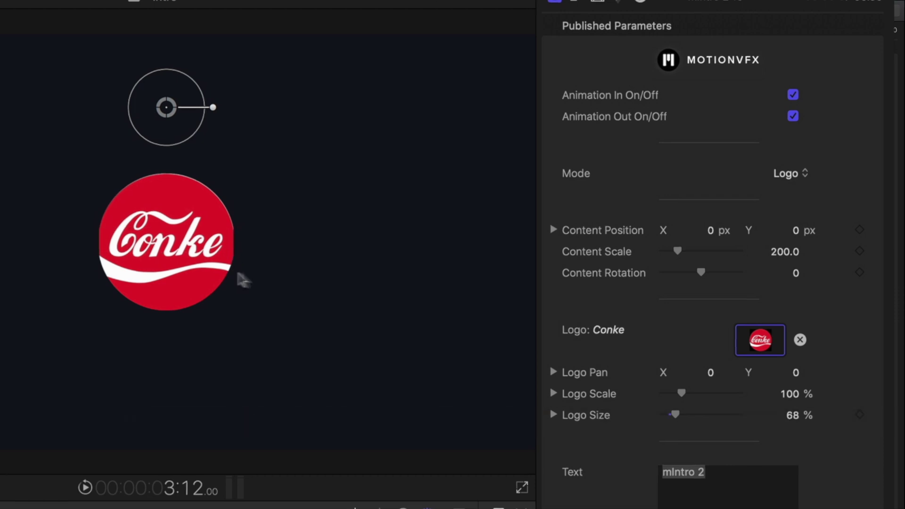
Set Logo Scale to 93% and Logo Size to 80%, then replay the intro to review.
{"action": "left_click_drag", "start_coordinate": [682, 394], "coordinate": [680, 411]}
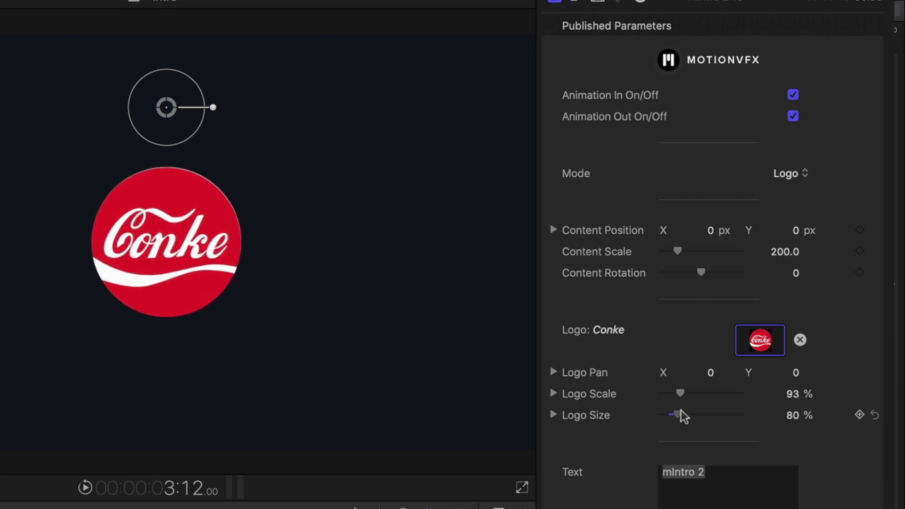
{"action": "key", "text": "super+z"}
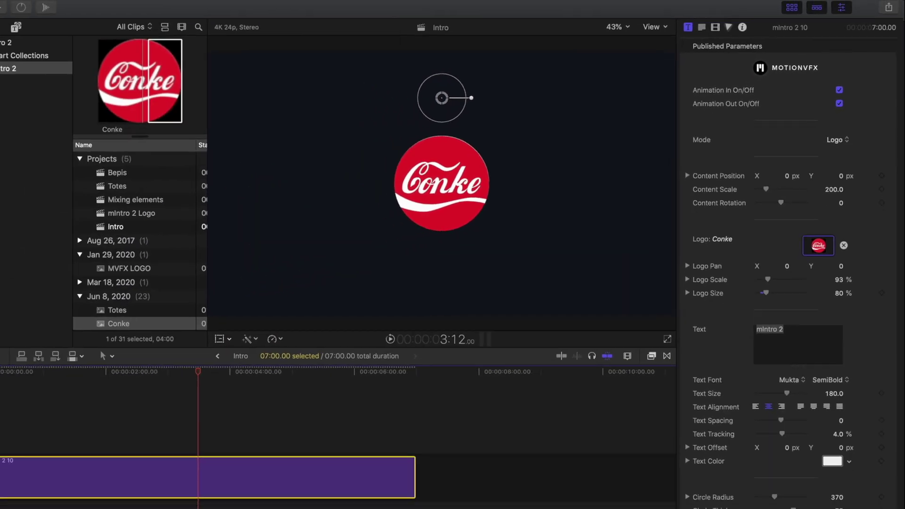
{"action": "left_click", "coordinate": [42, 358]}
{"action": "key", "text": "space"}
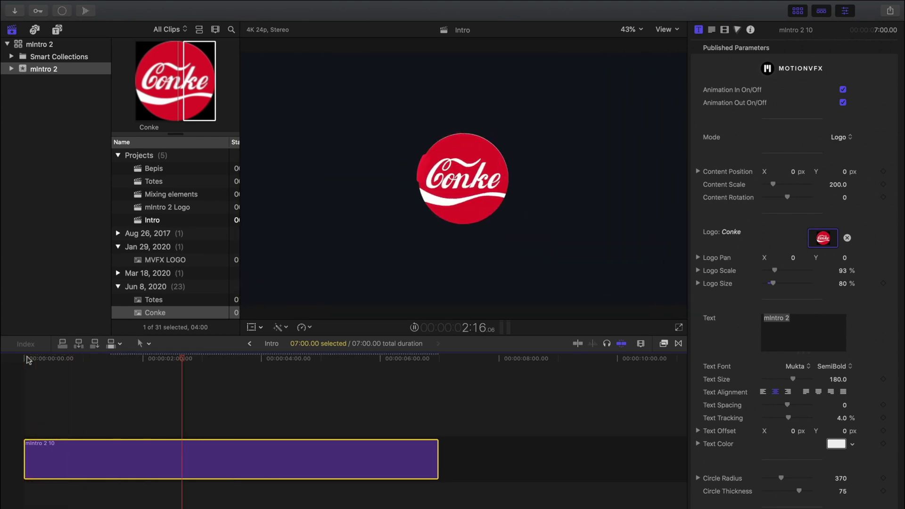
{"action": "key", "text": "space"}
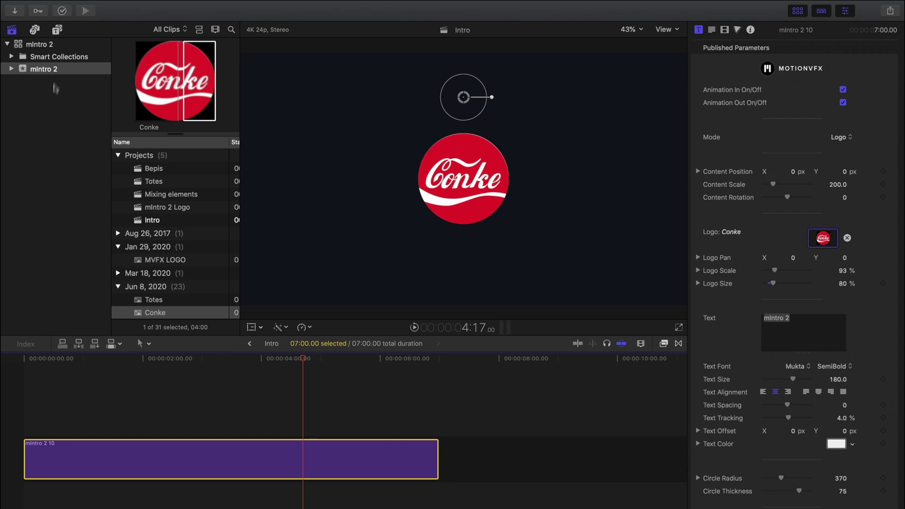
{"action": "left_click", "coordinate": [56, 30]}
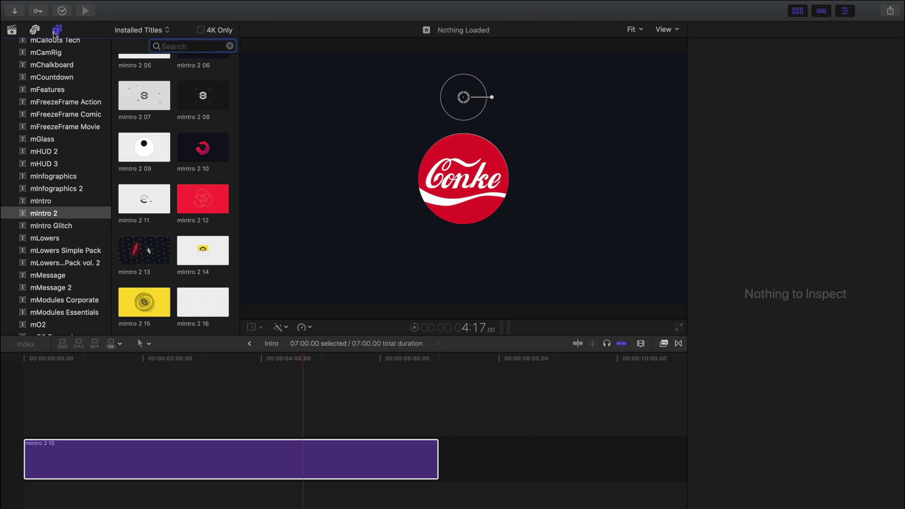
Place Background 10 beneath mIntro 2 10 and trim it to 7 seconds.
{"action": "scroll", "coordinate": [236, 198], "scroll_direction": "down", "scroll_amount": 15}
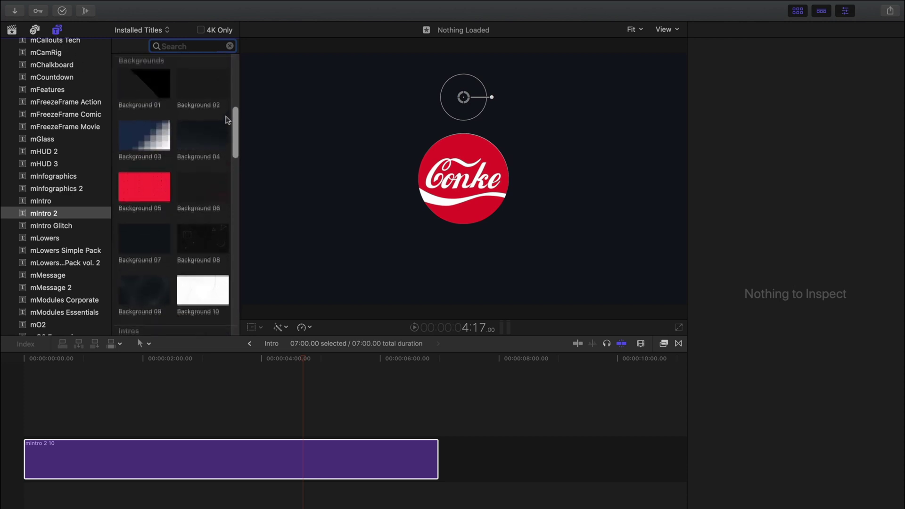
{"action": "scroll", "coordinate": [227, 110], "scroll_direction": "up", "scroll_amount": 1}
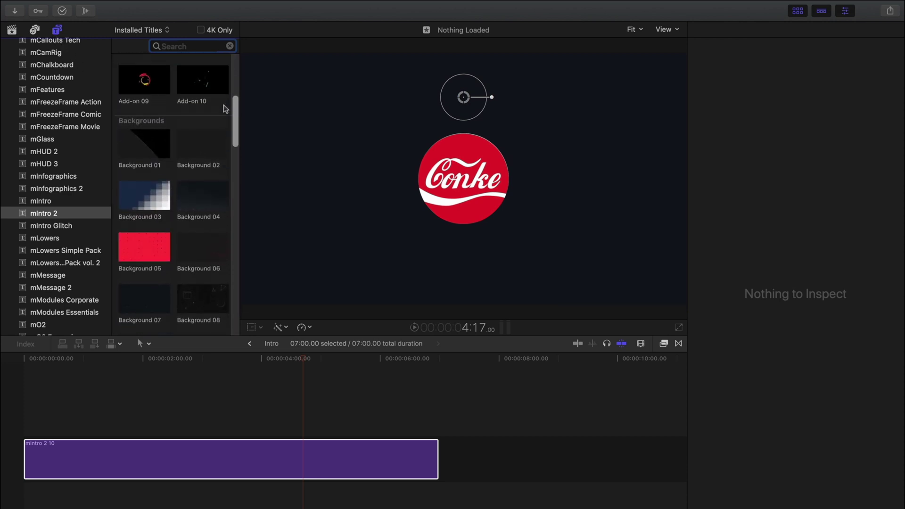
{"action": "scroll", "coordinate": [226, 113], "scroll_direction": "down", "scroll_amount": 3}
{"action": "left_click_drag", "start_coordinate": [205, 309], "coordinate": [27, 502]}
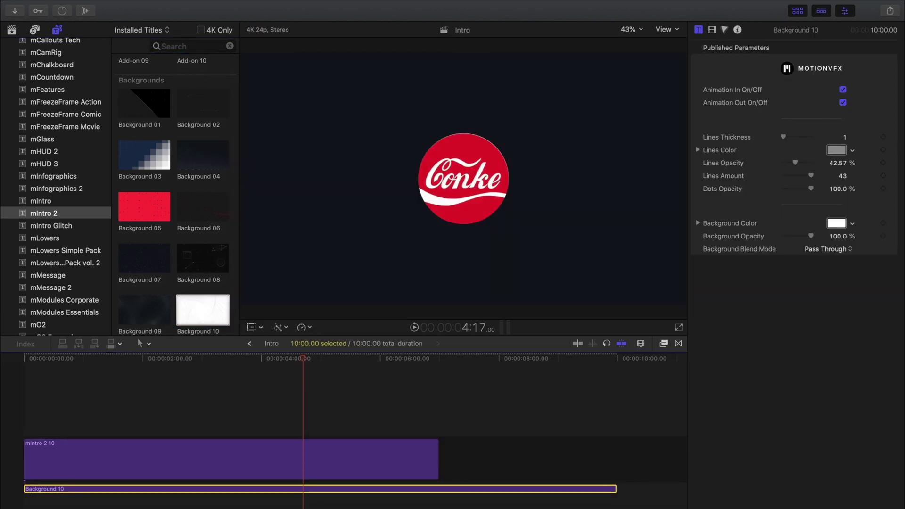
{"action": "left_click_drag", "start_coordinate": [614, 490], "coordinate": [438, 490]}
{"action": "left_click", "coordinate": [311, 472]}
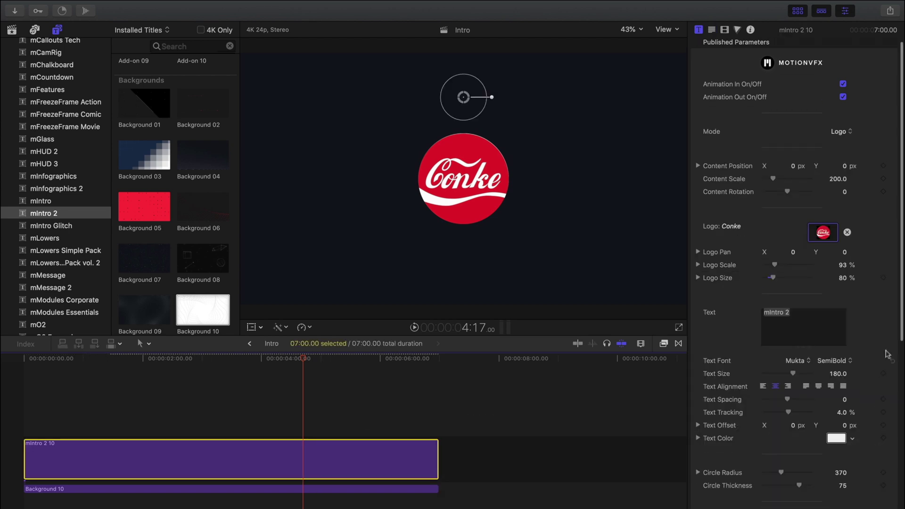
Turn off the mIntro 2 10 built-in background.
{"action": "scroll", "coordinate": [867, 432], "scroll_direction": "down", "scroll_amount": 10}
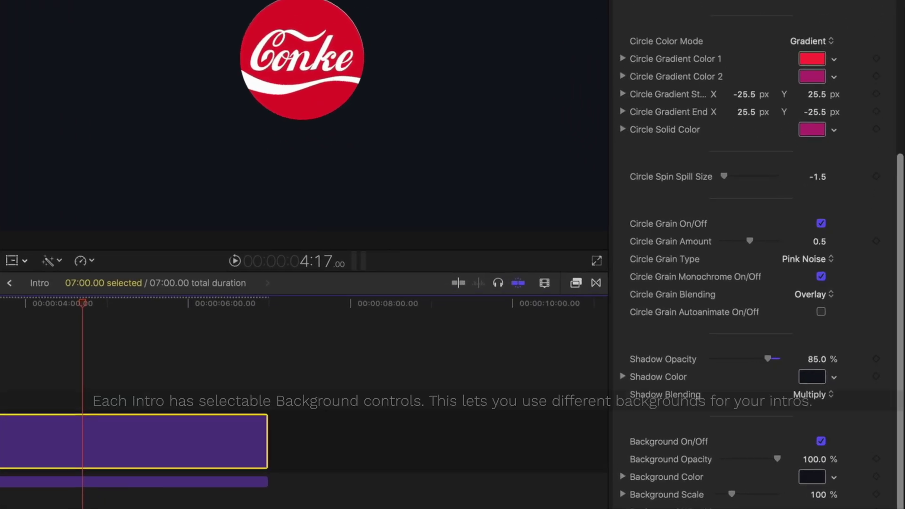
{"action": "left_click", "coordinate": [813, 435]}
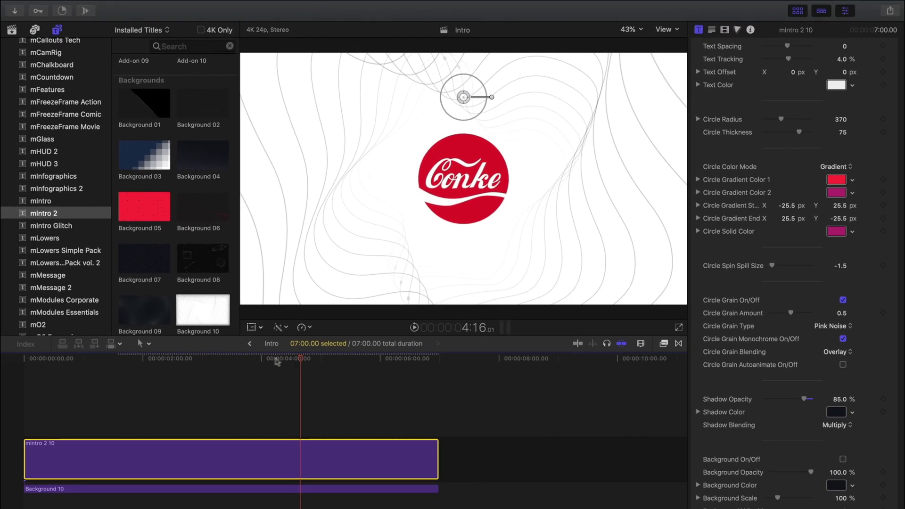
{"action": "left_click", "coordinate": [113, 359]}
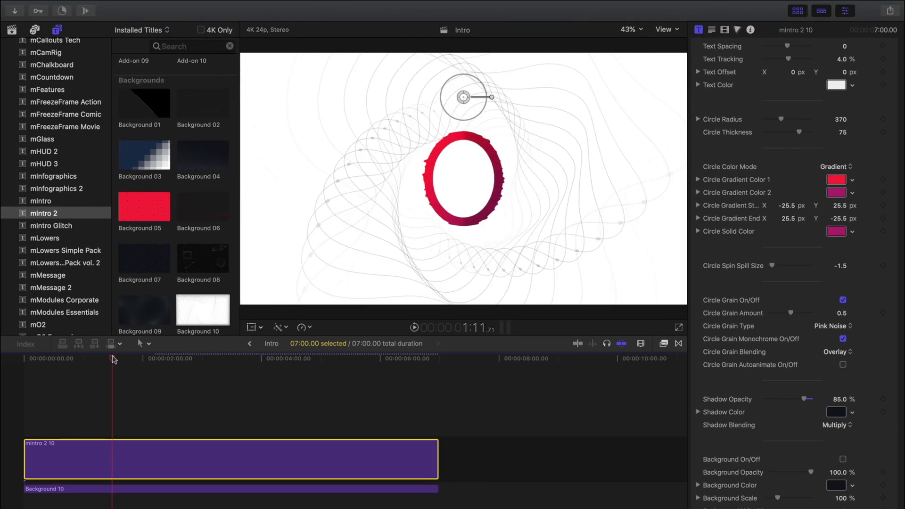
Darken Circle Gradient Color 2 and set Circle Gradient Color 1 to a lighter pink.
{"action": "left_click", "coordinate": [836, 193]}
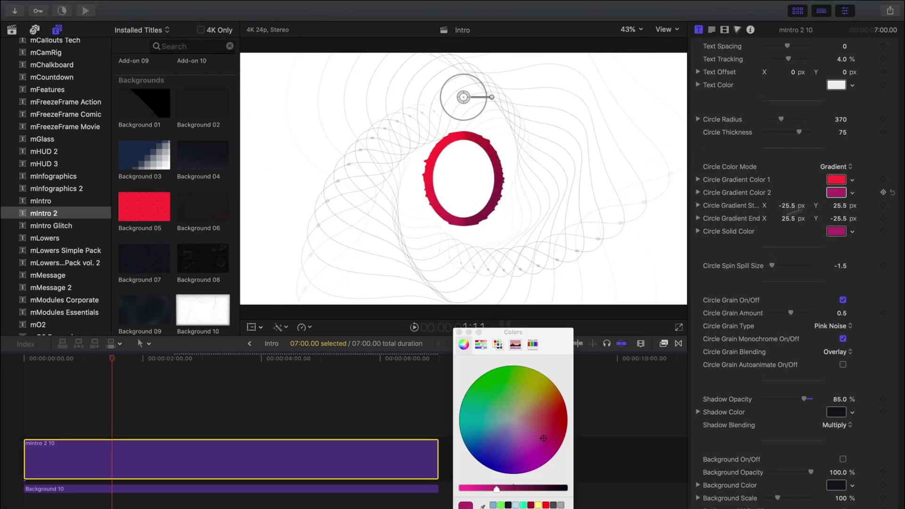
{"action": "left_click_drag", "start_coordinate": [508, 490], "coordinate": [512, 488]}
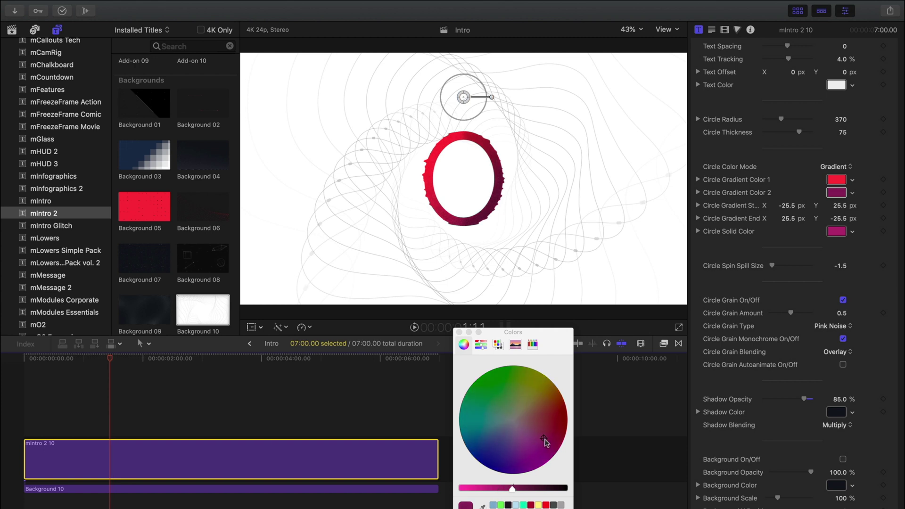
{"action": "left_click", "coordinate": [459, 332]}
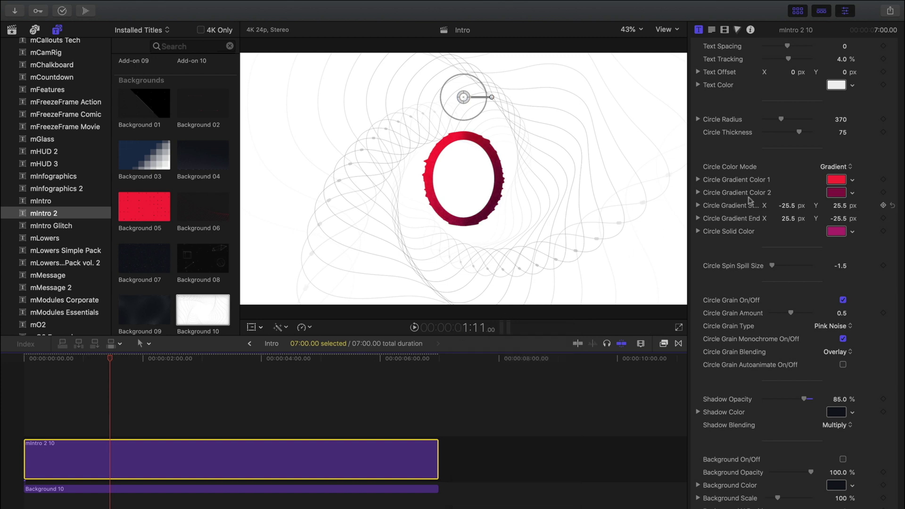
{"action": "left_click", "coordinate": [837, 181]}
{"action": "left_click", "coordinate": [553, 431]}
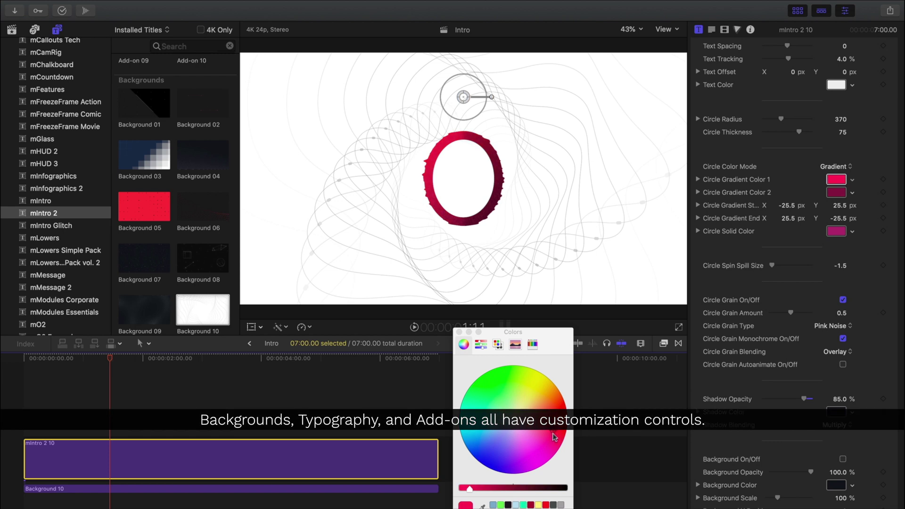
{"action": "left_click_drag", "start_coordinate": [557, 437], "coordinate": [537, 435]}
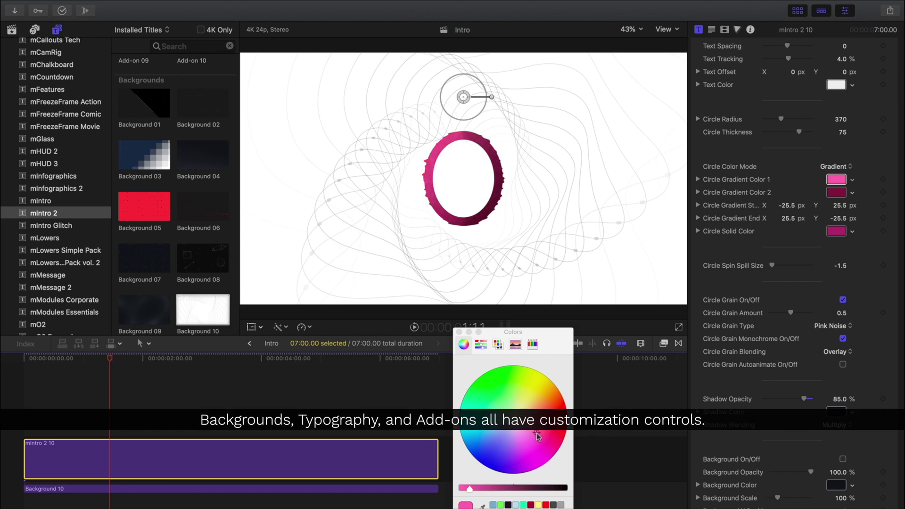
{"action": "left_click", "coordinate": [459, 332]}
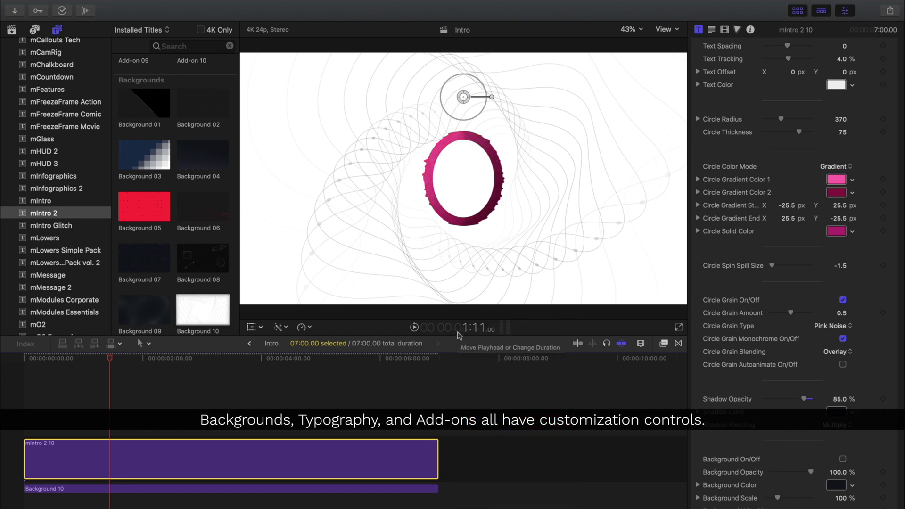
{"action": "left_click", "coordinate": [26, 358]}
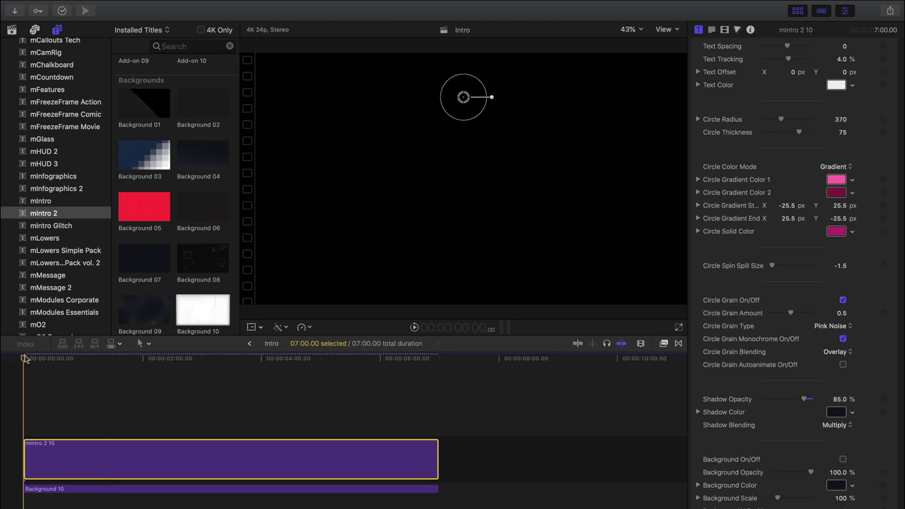
Add Typography 01 above mIntro 2 10 and trim its end to 7:00.
{"action": "key", "text": "space"}
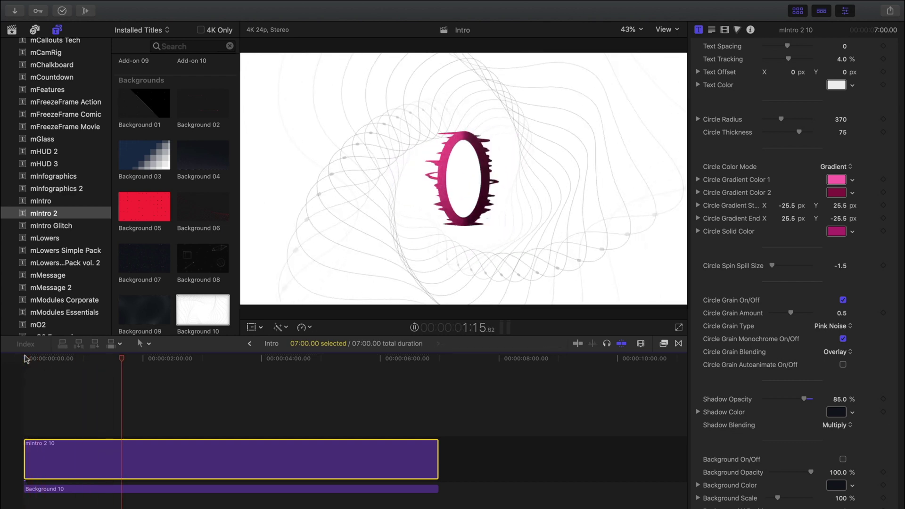
{"action": "key", "text": "space"}
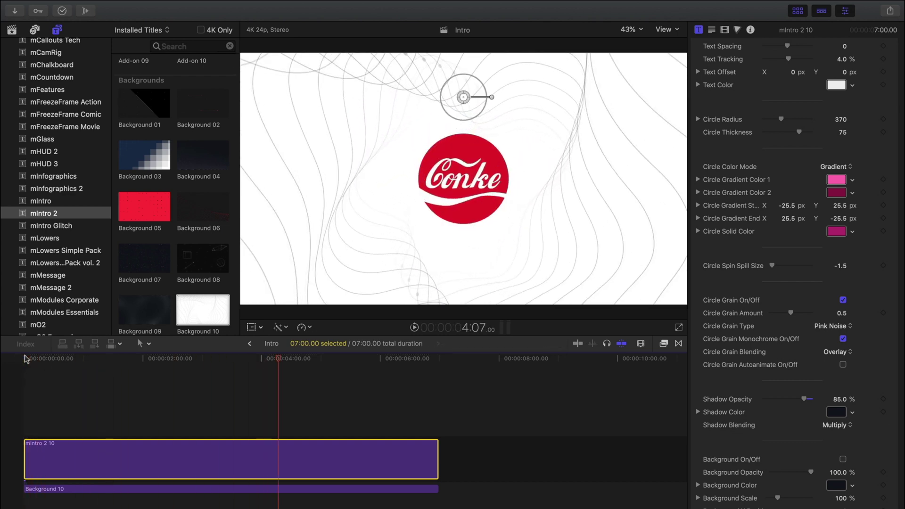
{"action": "scroll", "coordinate": [235, 262], "scroll_direction": "down", "scroll_amount": 1}
{"action": "left_click_drag", "start_coordinate": [238, 150], "coordinate": [225, 330]}
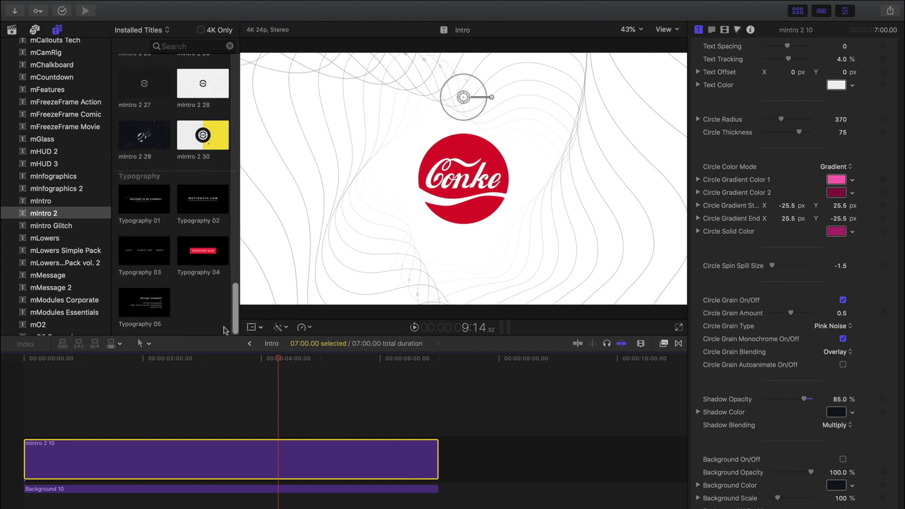
{"action": "left_click_drag", "start_coordinate": [145, 206], "coordinate": [198, 418]}
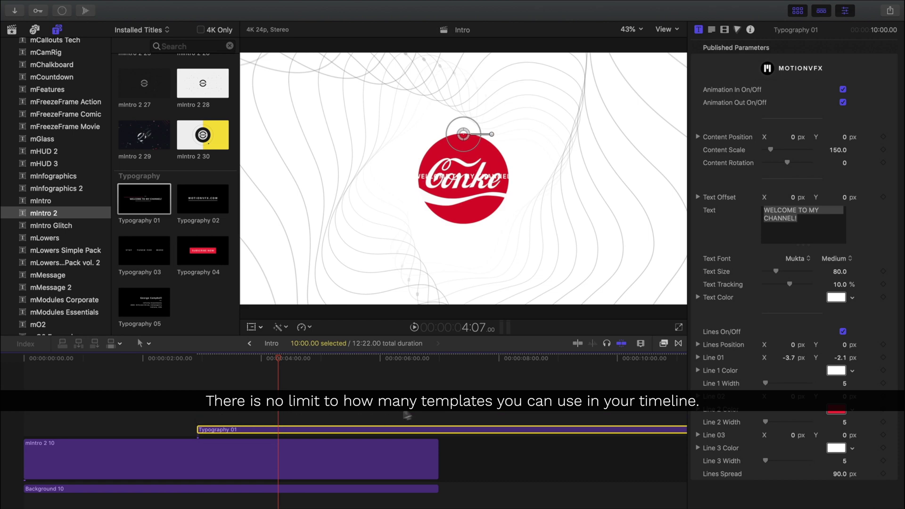
{"action": "scroll", "coordinate": [401, 415], "scroll_direction": "right", "scroll_amount": 5}
{"action": "left_click_drag", "start_coordinate": [619, 429], "coordinate": [268, 429]}
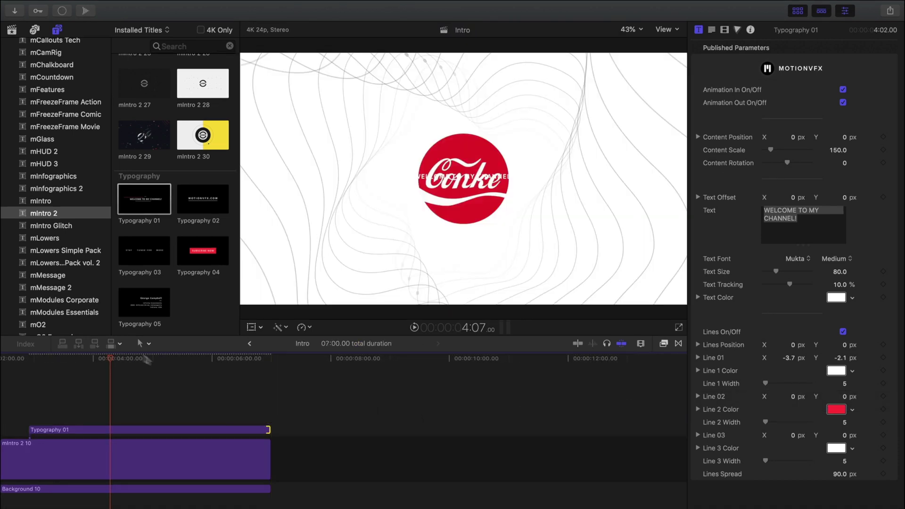
Move the WELCOME TO MY CHANNEL! text below the logo and colour it the logo's red.
{"action": "left_click", "coordinate": [157, 430]}
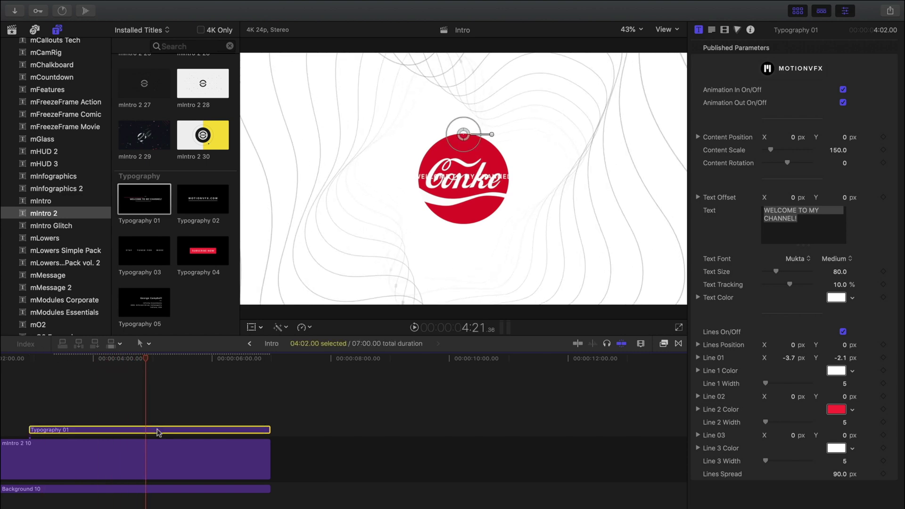
{"action": "left_click_drag", "start_coordinate": [457, 150], "coordinate": [464, 228]}
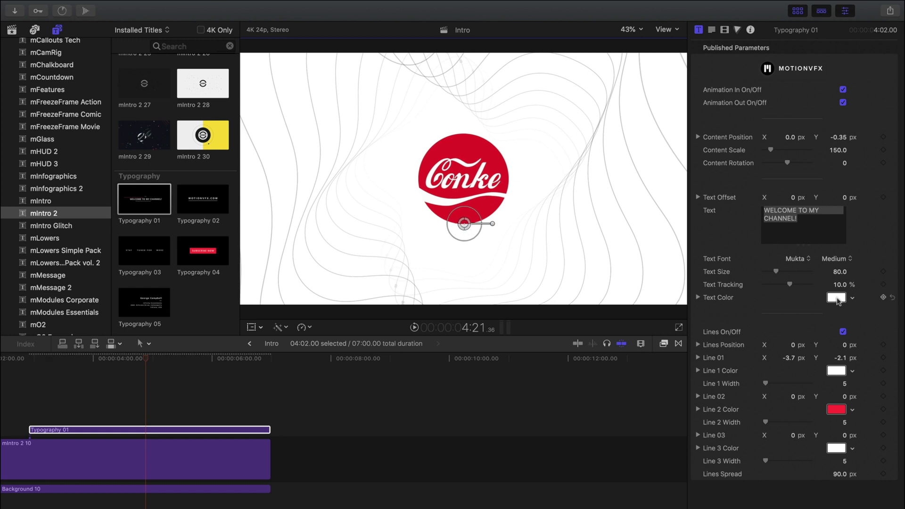
{"action": "left_click", "coordinate": [836, 297]}
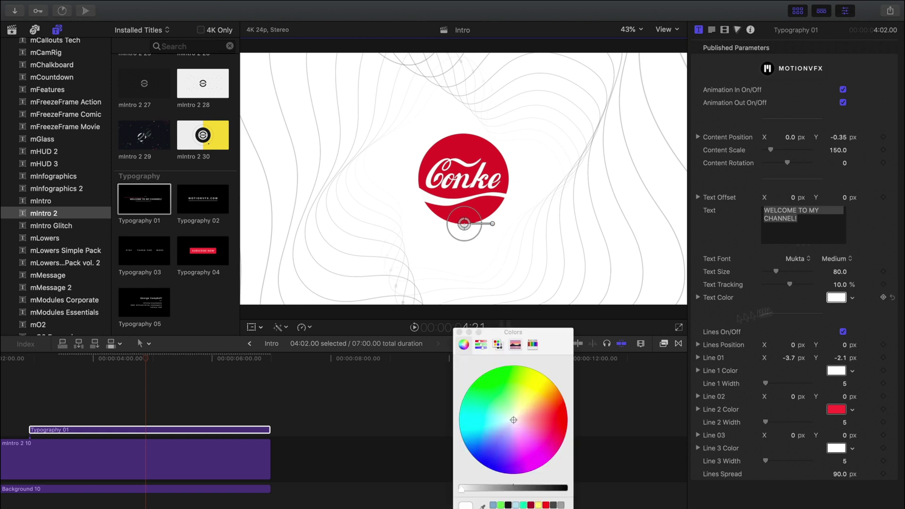
{"action": "left_click", "coordinate": [530, 505]}
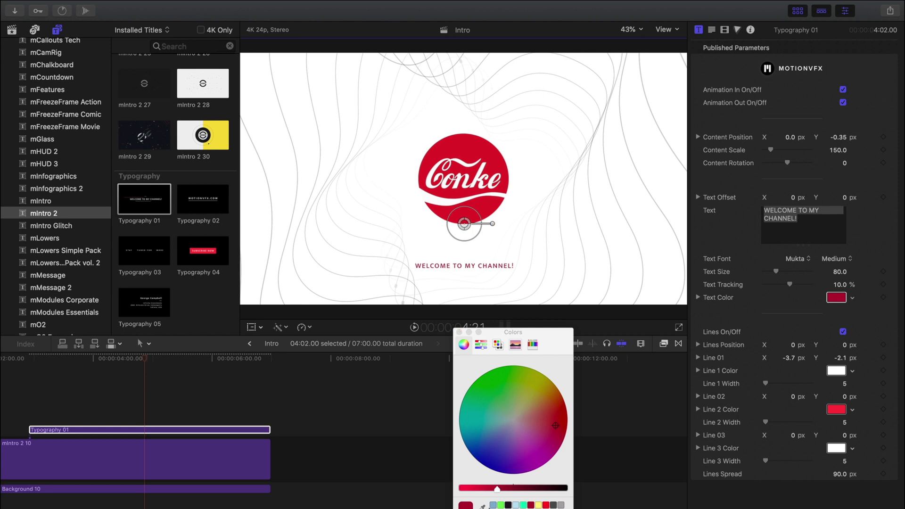
{"action": "left_click", "coordinate": [482, 506]}
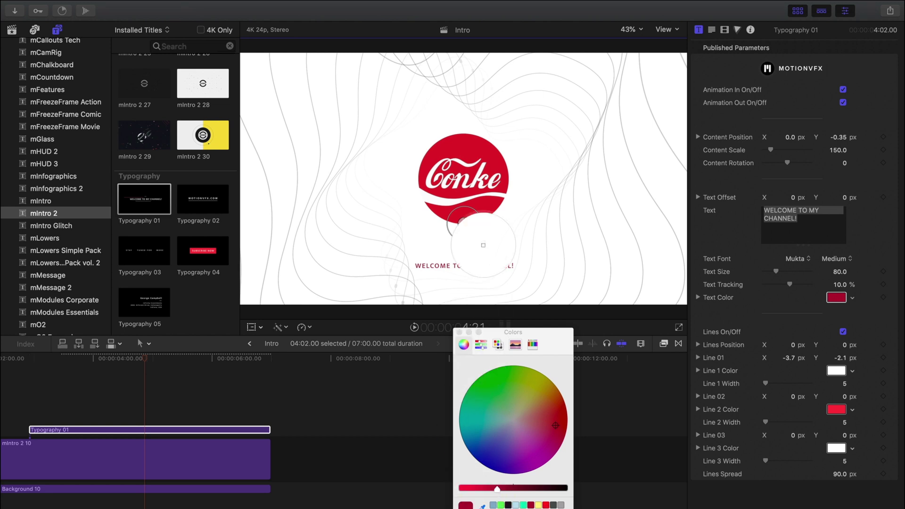
{"action": "left_click", "coordinate": [486, 189]}
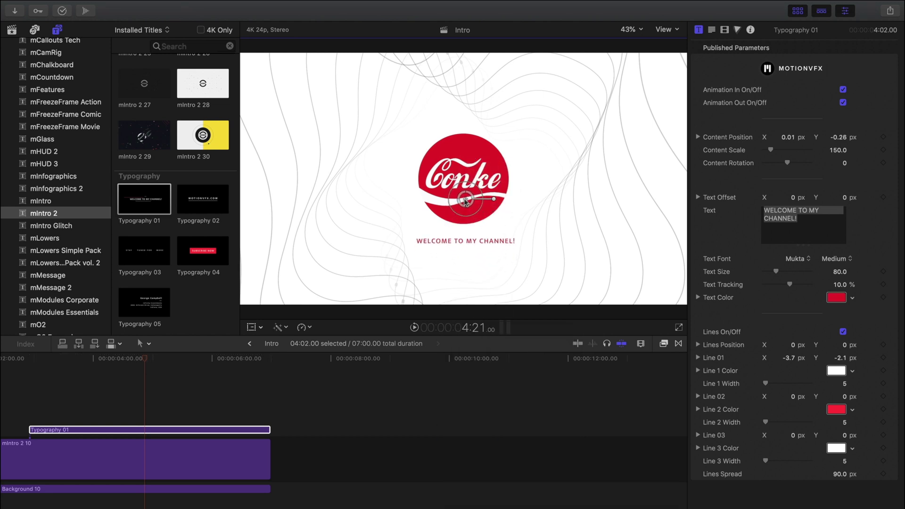
Change the title to THE THIRST TRAPPER in Muli ExtraBold at size 89.
{"action": "left_click", "coordinate": [801, 259]}
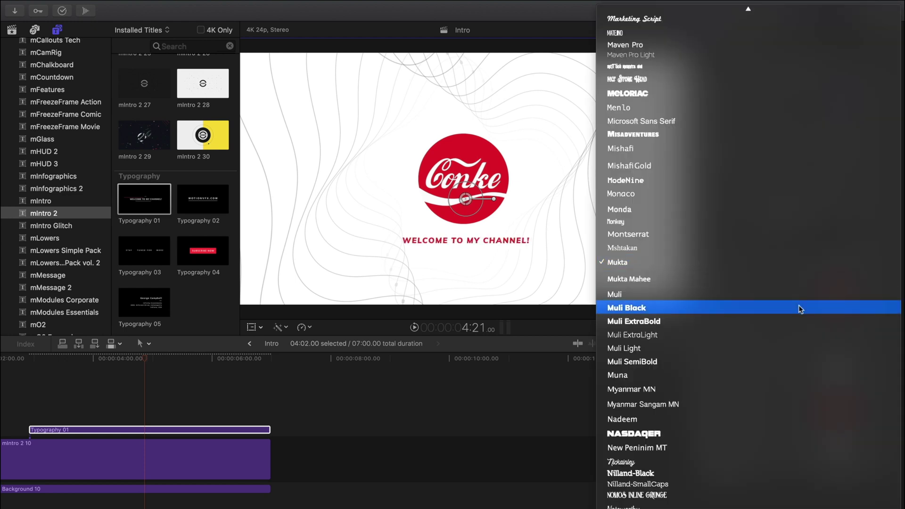
{"action": "left_click", "coordinate": [798, 319]}
{"action": "triple_click", "coordinate": [801, 217]}
{"action": "type", "text": "THE THIRST TRAPPER"}
{"action": "left_click", "coordinate": [471, 200]}
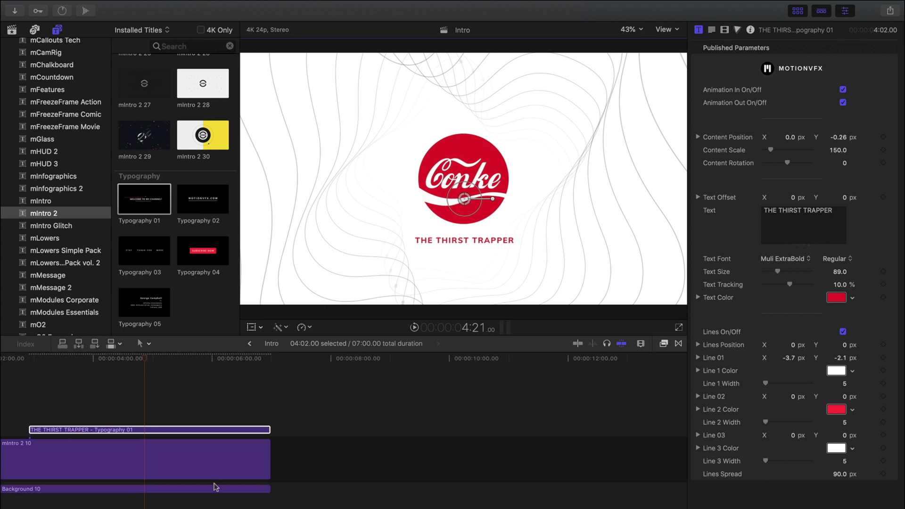
{"action": "left_click", "coordinate": [215, 489]}
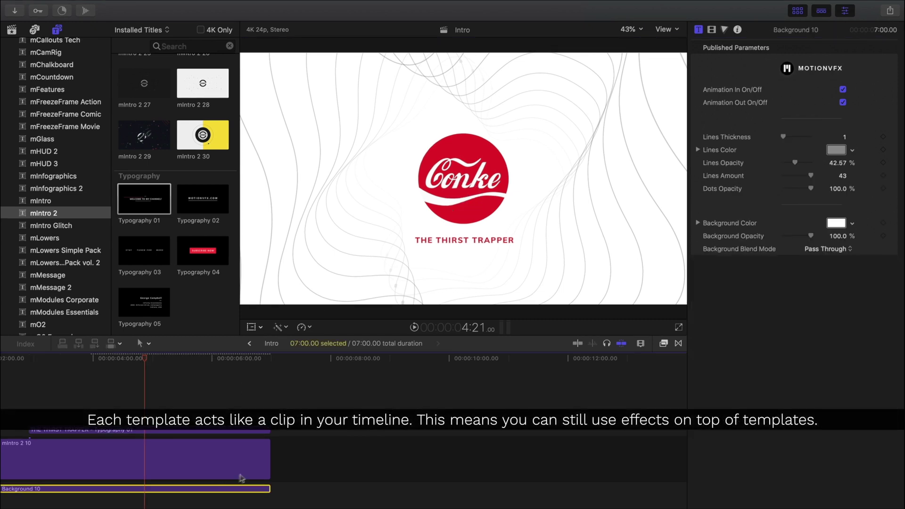
Apply a Blur > Focus effect to Background 10 with Amount 14.13.
{"action": "left_click", "coordinate": [664, 344]}
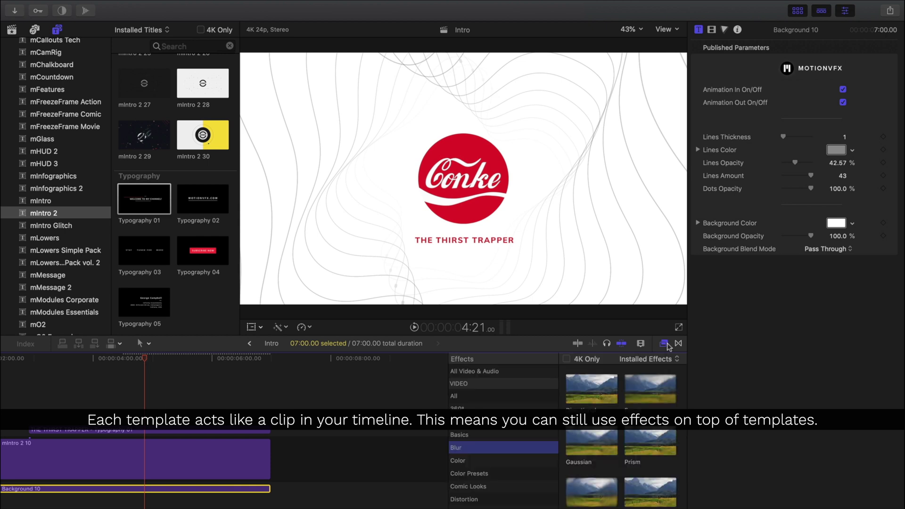
{"action": "left_click", "coordinate": [513, 452]}
{"action": "left_click_drag", "start_coordinate": [629, 406], "coordinate": [261, 492]}
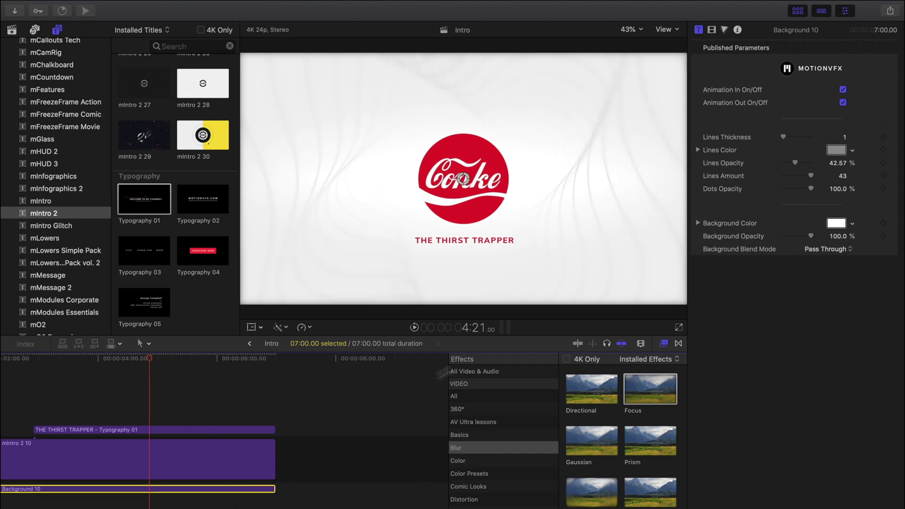
{"action": "left_click", "coordinate": [712, 30]}
{"action": "left_click_drag", "start_coordinate": [769, 76], "coordinate": [766, 79]}
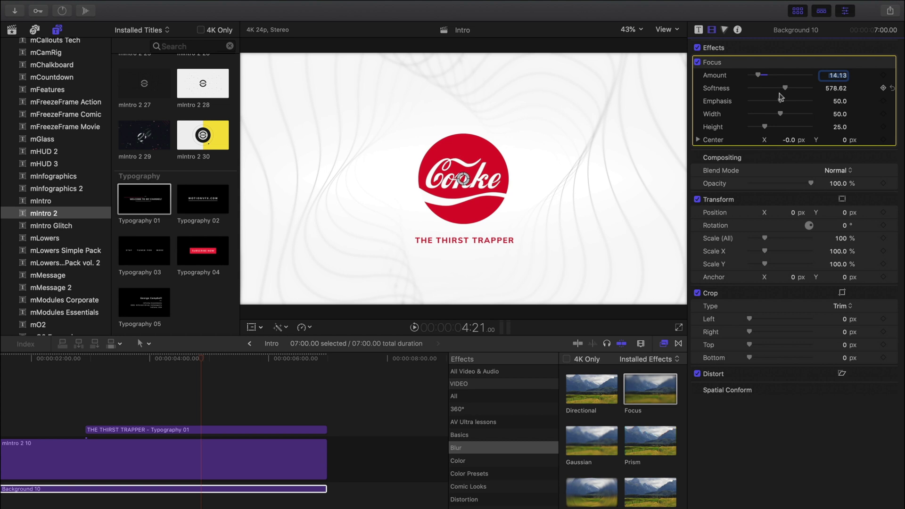
{"action": "scroll", "coordinate": [81, 379], "scroll_direction": "left", "scroll_amount": 5}
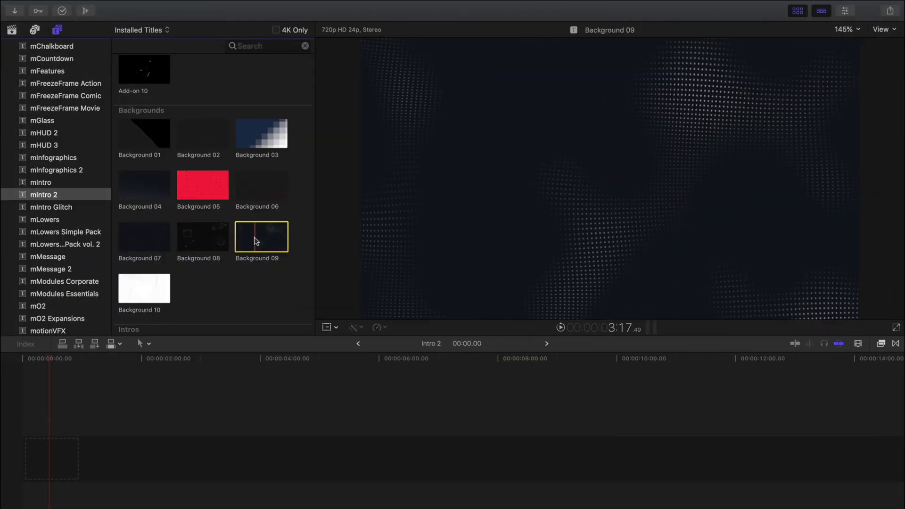
Place a 10-second Background 09 clip in the new Intro 2 project and play it.
{"action": "left_click_drag", "start_coordinate": [255, 241], "coordinate": [33, 438]}
{"action": "key", "text": "Home"}
{"action": "key", "text": "space"}
{"action": "key", "text": "space"}
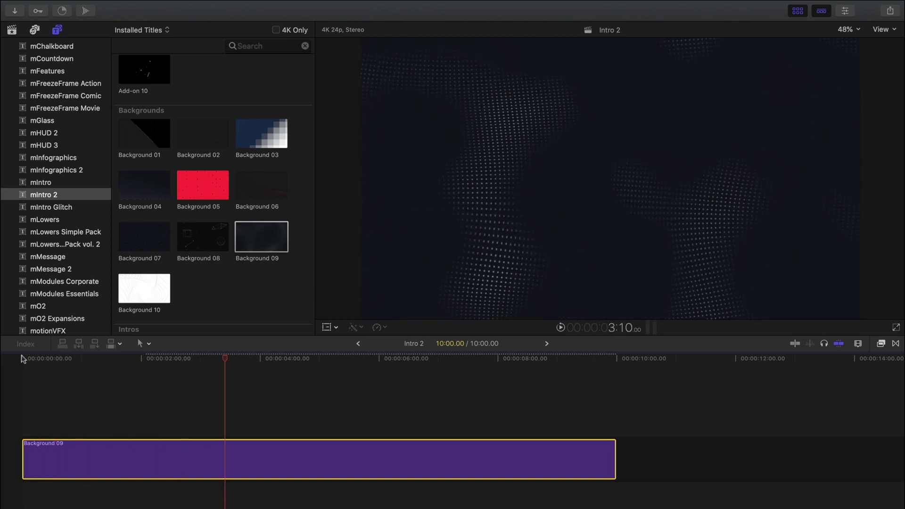
{"action": "left_click_drag", "start_coordinate": [310, 152], "coordinate": [309, 243]}
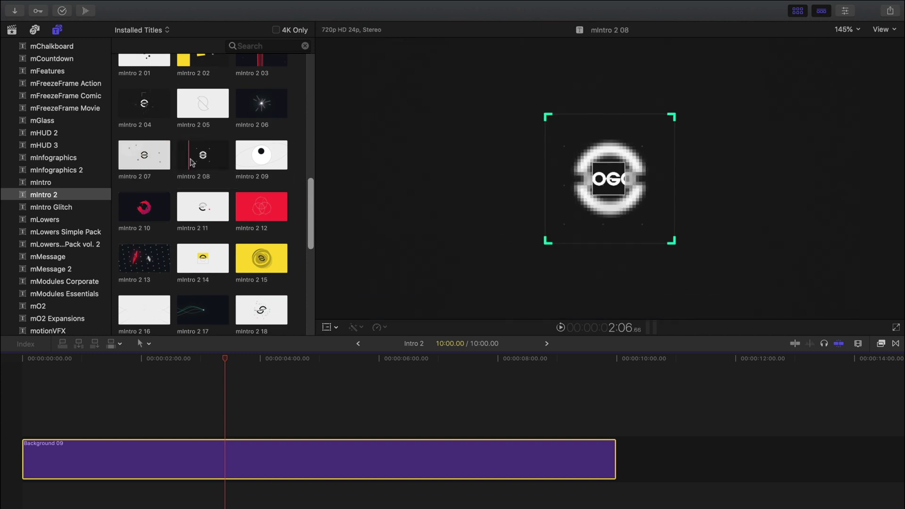
Add mIntro 2 08 above Background 09 across all 10 seconds and preview it.
{"action": "left_click_drag", "start_coordinate": [203, 163], "coordinate": [25, 419]}
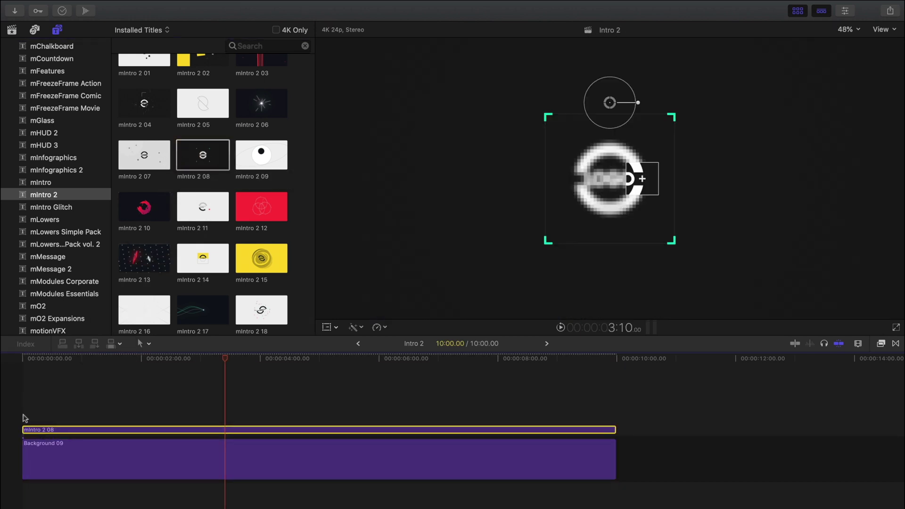
{"action": "left_click", "coordinate": [24, 361]}
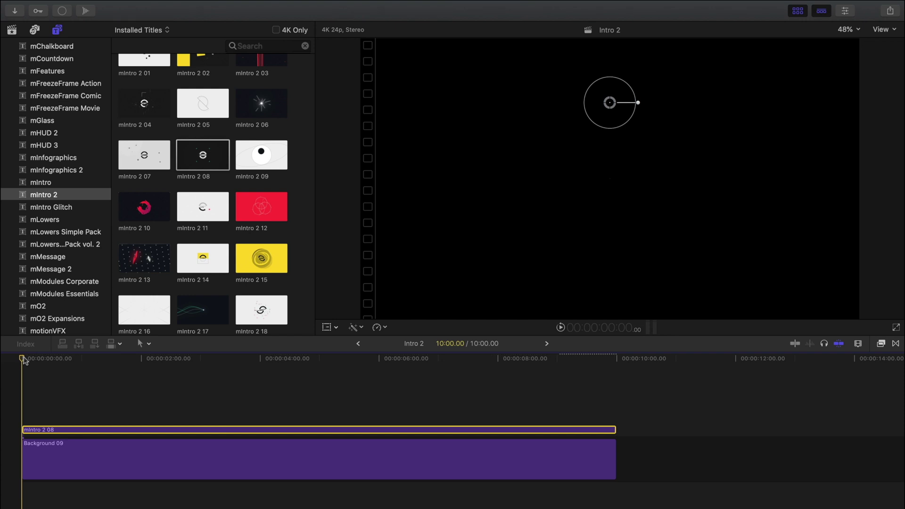
{"action": "key", "text": "space"}
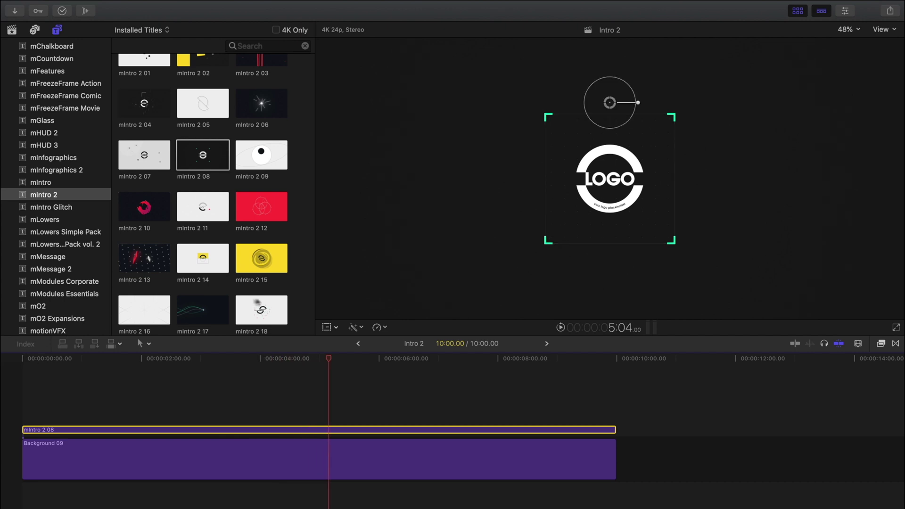
Turn off the mIntro 2 08 title's own solid background so Background 09's dots show.
{"action": "left_click", "coordinate": [845, 12]}
{"action": "scroll", "coordinate": [892, 389], "scroll_direction": "down", "scroll_amount": 15}
{"action": "scroll", "coordinate": [903, 415], "scroll_direction": "down", "scroll_amount": 10}
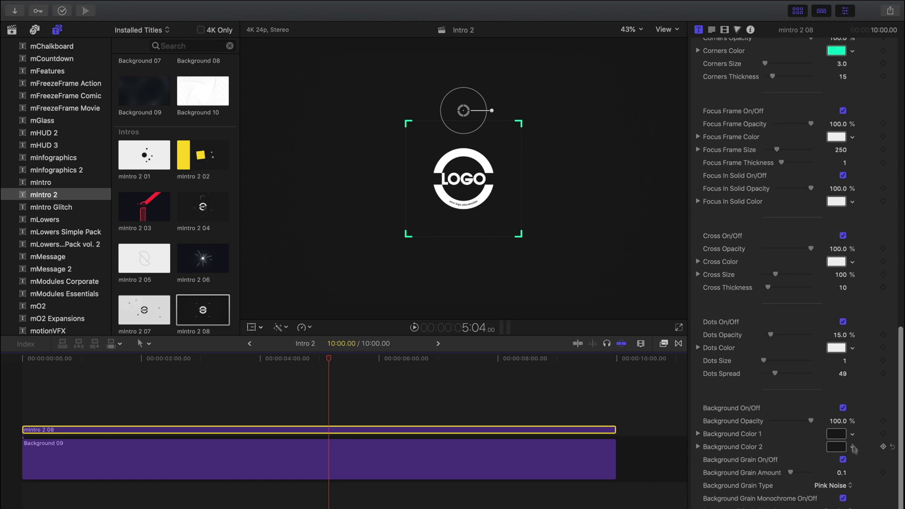
{"action": "left_click", "coordinate": [843, 409]}
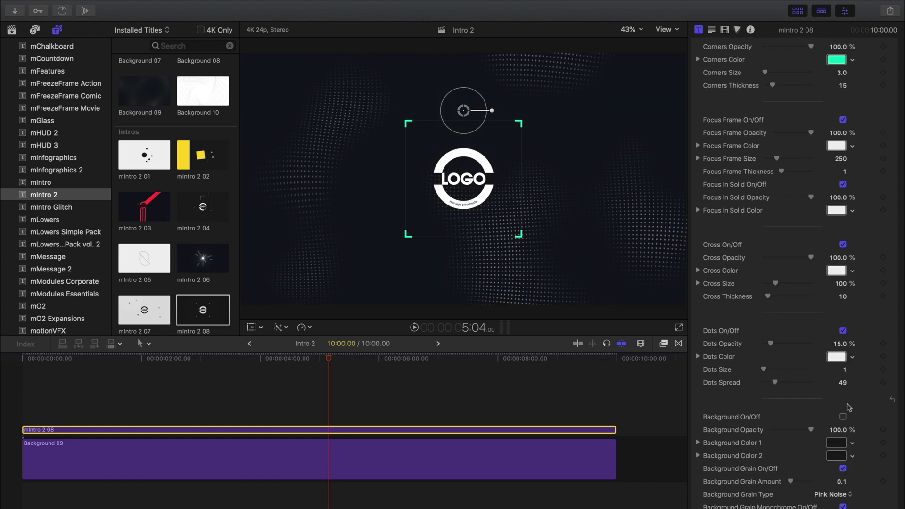
Change the title's corner brackets colour from green to blue.
{"action": "scroll", "coordinate": [893, 405], "scroll_direction": "up", "scroll_amount": 6}
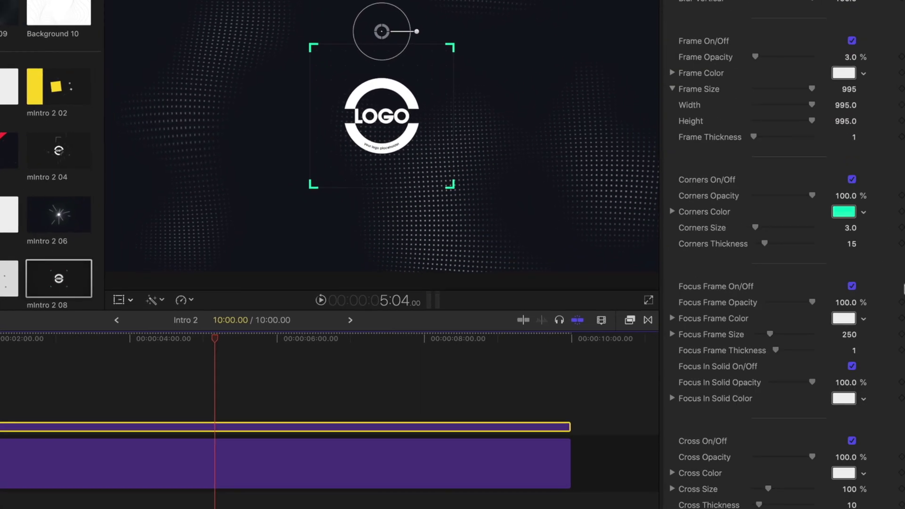
{"action": "left_click", "coordinate": [846, 243]}
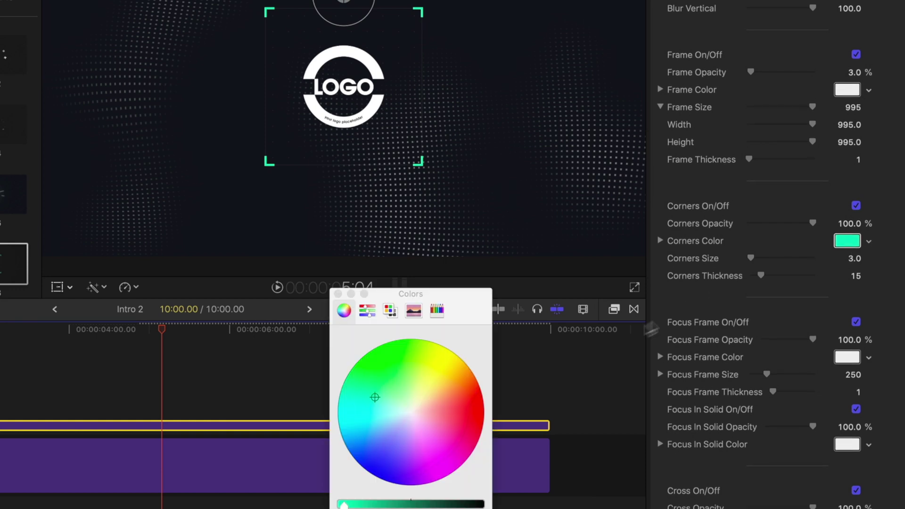
{"action": "left_click", "coordinate": [377, 445]}
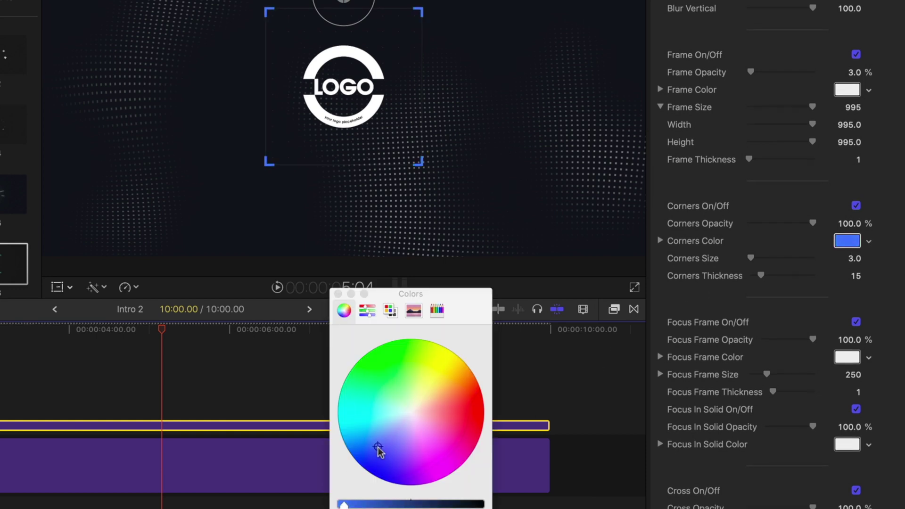
{"action": "left_click", "coordinate": [337, 294]}
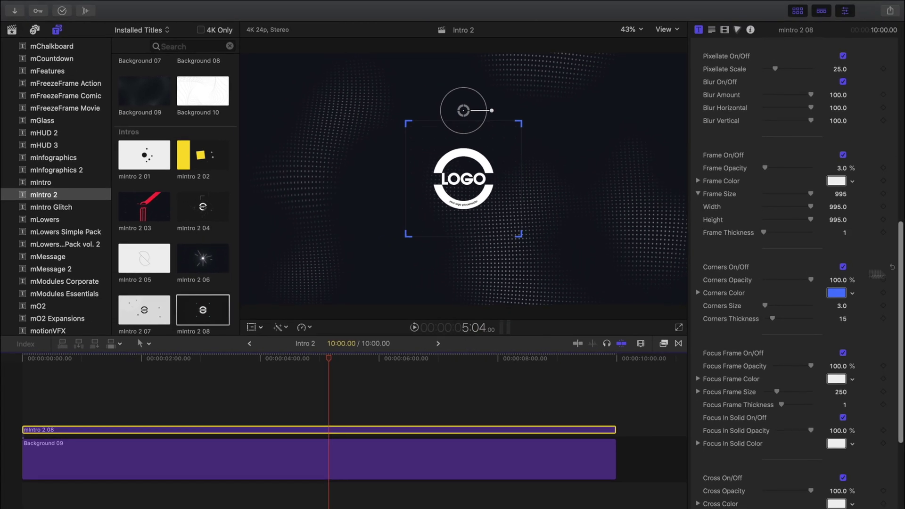
{"action": "scroll", "coordinate": [876, 273], "scroll_direction": "up", "scroll_amount": 10}
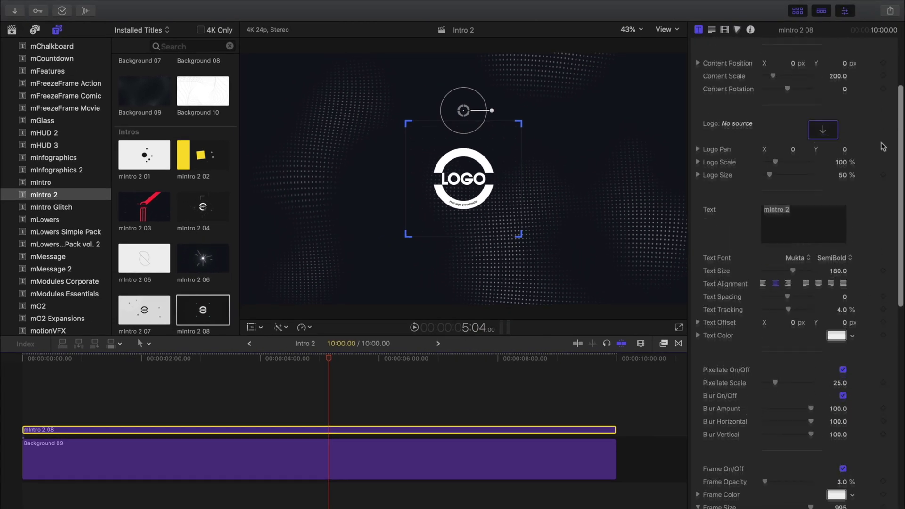
Replace the logo placeholder with the Beepis clip from the library.
{"action": "left_click", "coordinate": [831, 220]}
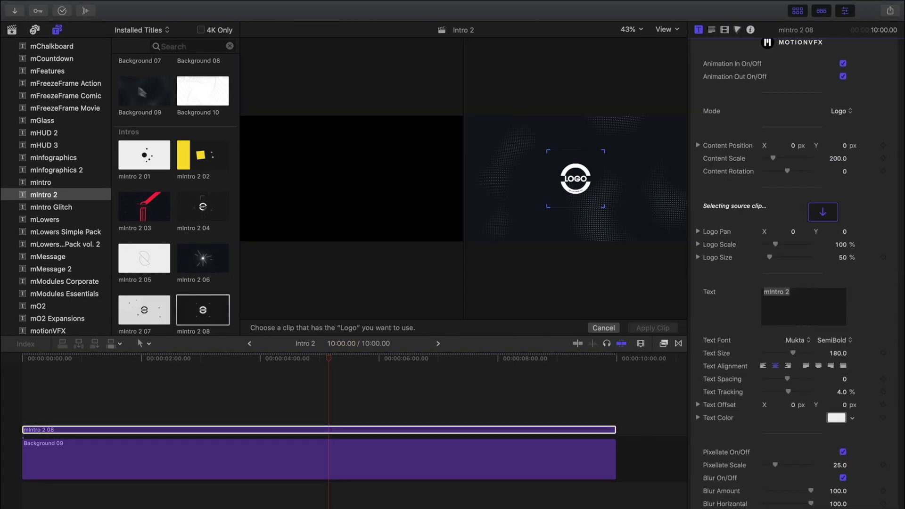
{"action": "left_click", "coordinate": [13, 31]}
{"action": "scroll", "coordinate": [170, 229], "scroll_direction": "down", "scroll_amount": 5}
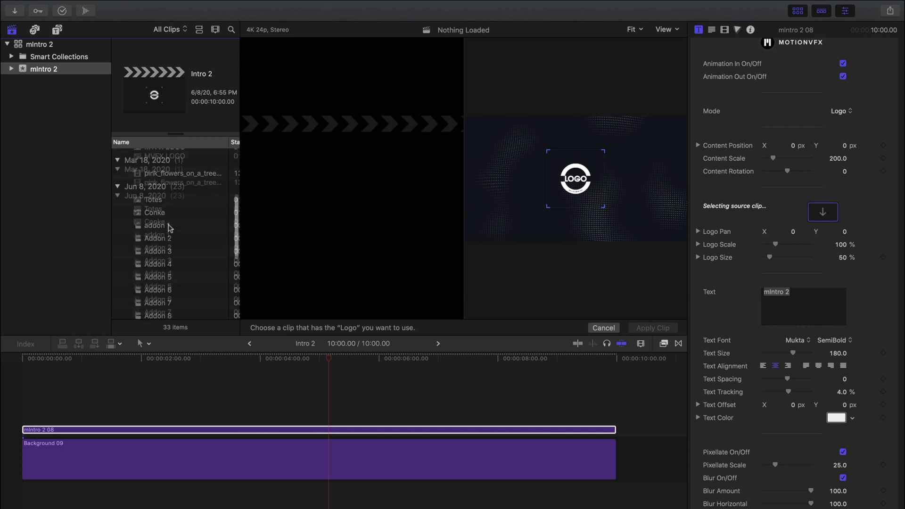
{"action": "scroll", "coordinate": [170, 228], "scroll_direction": "down", "scroll_amount": 5}
{"action": "left_click", "coordinate": [169, 312]}
{"action": "left_click", "coordinate": [374, 198]}
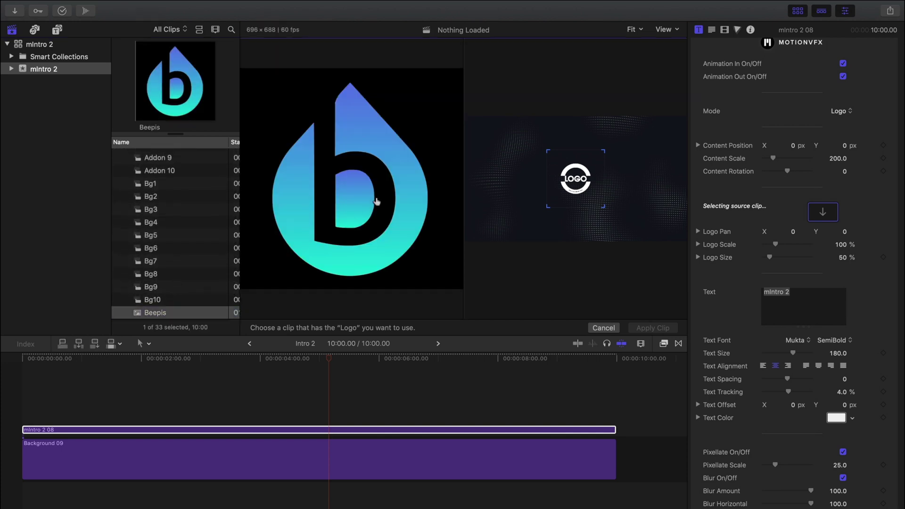
{"action": "left_click", "coordinate": [665, 329]}
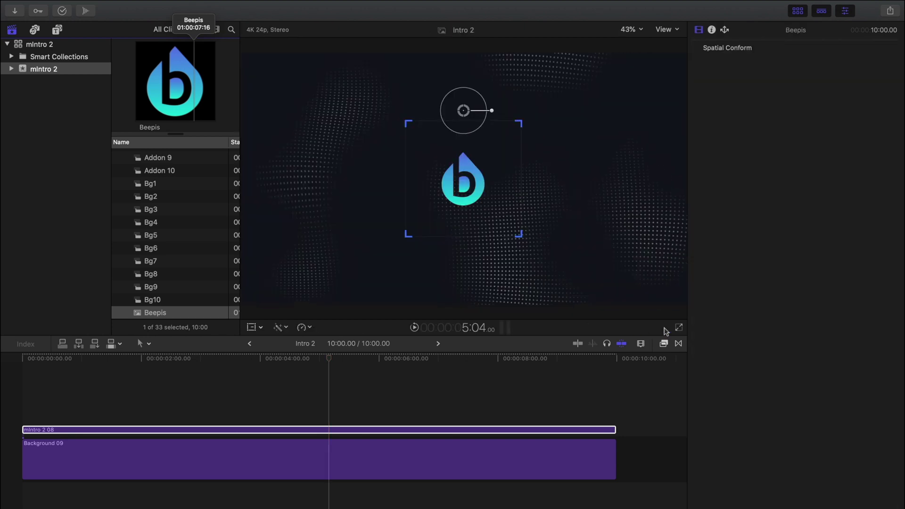
Set the Logo Size to 92% and play the intro from the start to preview it.
{"action": "left_click", "coordinate": [490, 430]}
{"action": "left_click_drag", "start_coordinate": [771, 285], "coordinate": [776, 285]}
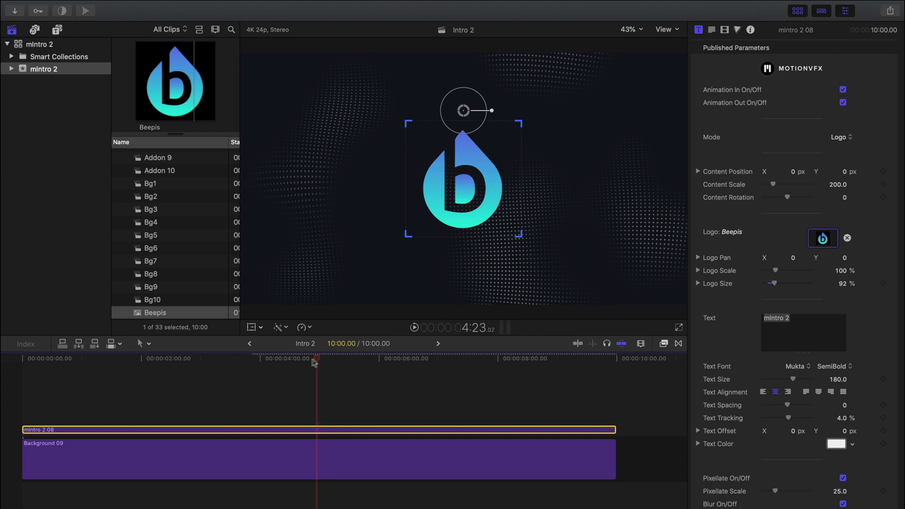
{"action": "left_click_drag", "start_coordinate": [320, 362], "coordinate": [14, 347]}
{"action": "key", "text": "space"}
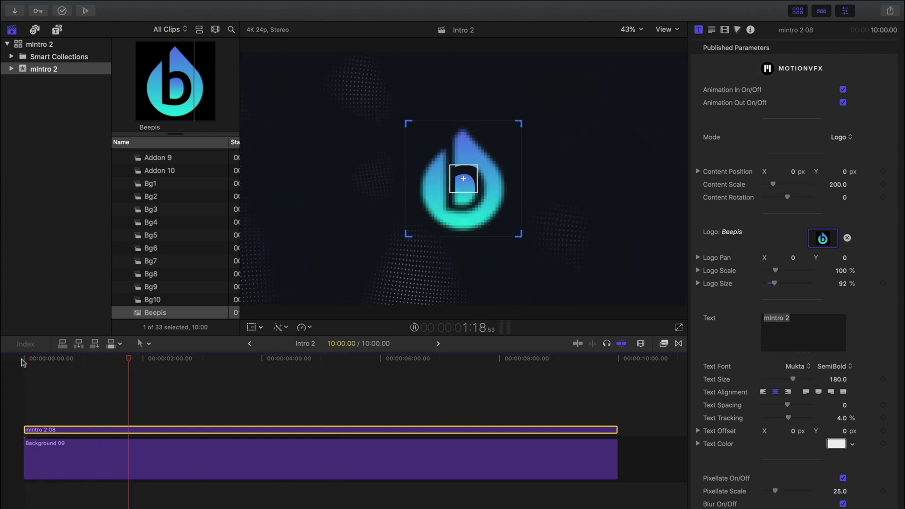
{"action": "key", "text": "space"}
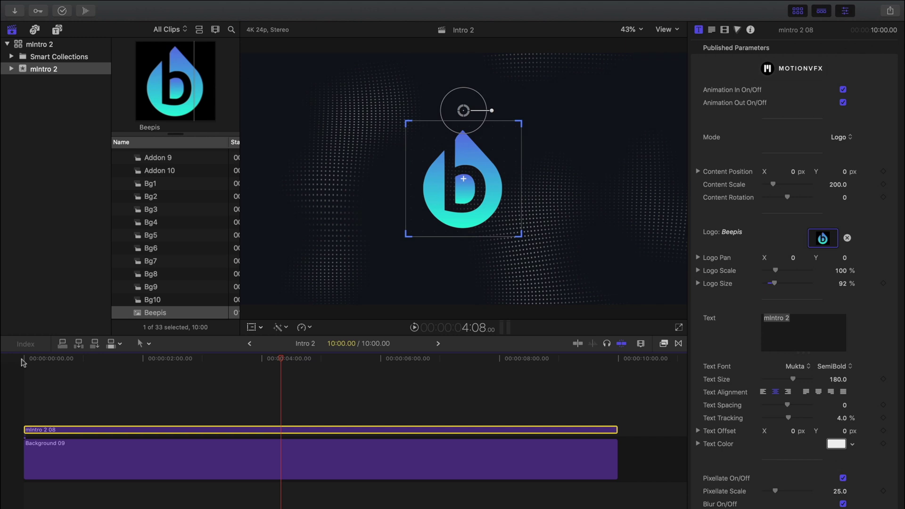
Add the Add-on 04 generator to the timeline and scrub through it to preview.
{"action": "left_click", "coordinate": [57, 29]}
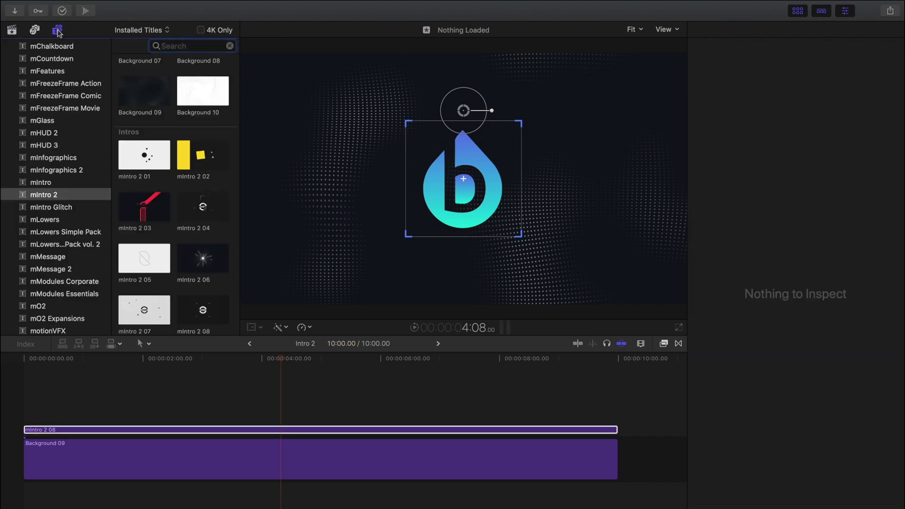
{"action": "scroll", "coordinate": [237, 156], "scroll_direction": "up", "scroll_amount": 5}
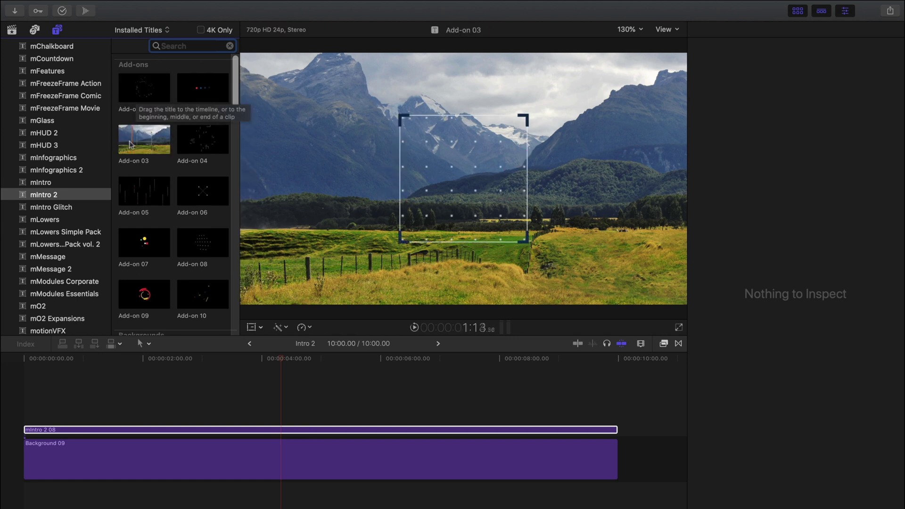
{"action": "left_click", "coordinate": [191, 134]}
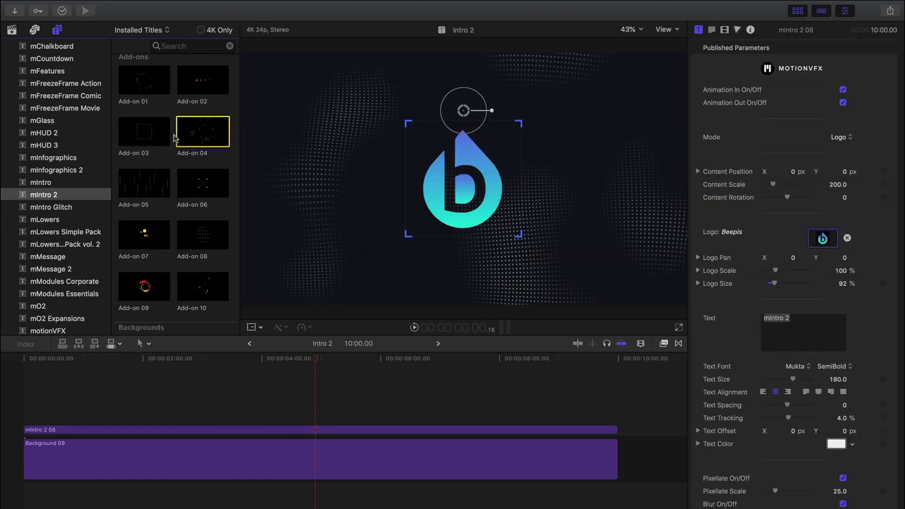
{"action": "left_click_drag", "start_coordinate": [190, 134], "coordinate": [300, 418]}
{"action": "left_click_drag", "start_coordinate": [267, 359], "coordinate": [323, 358]}
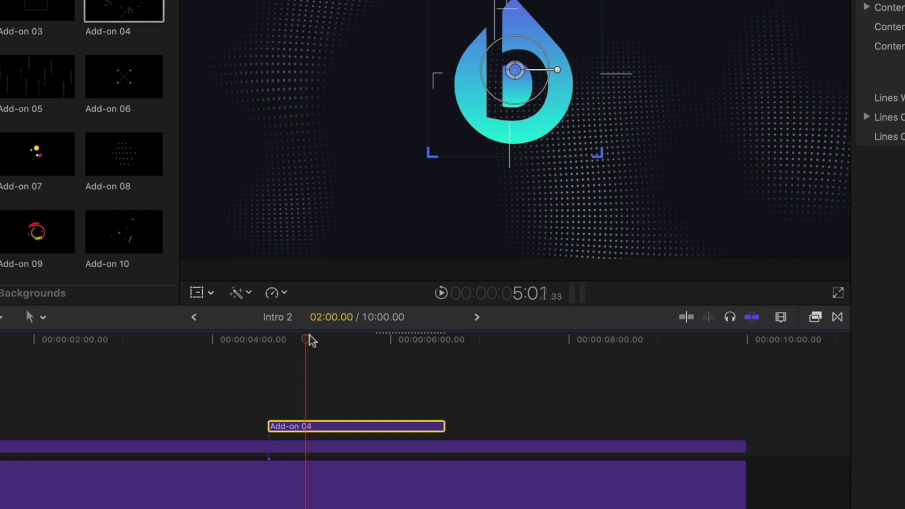
{"action": "left_click_drag", "start_coordinate": [310, 340], "coordinate": [384, 340]}
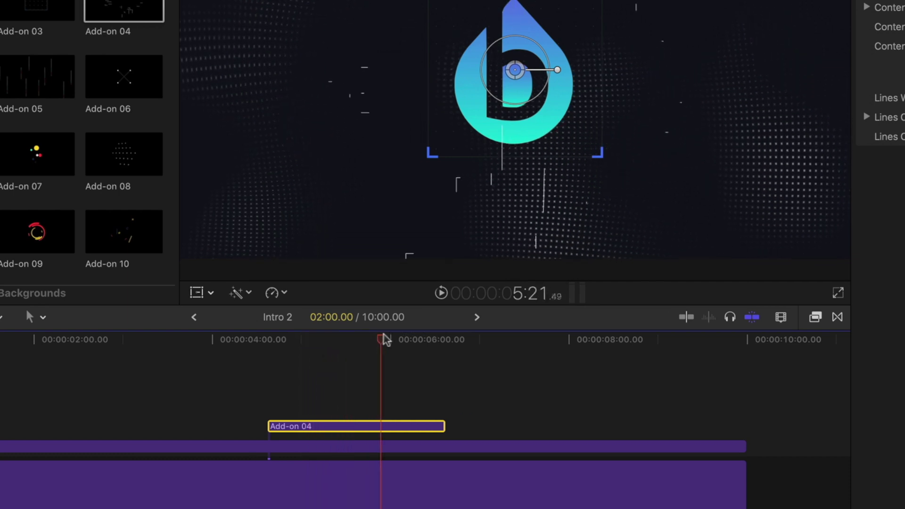
Move Add-on 04 beneath the mIntro 2 08 clip and play back from about 4 seconds.
{"action": "left_click_drag", "start_coordinate": [350, 430], "coordinate": [351, 453]}
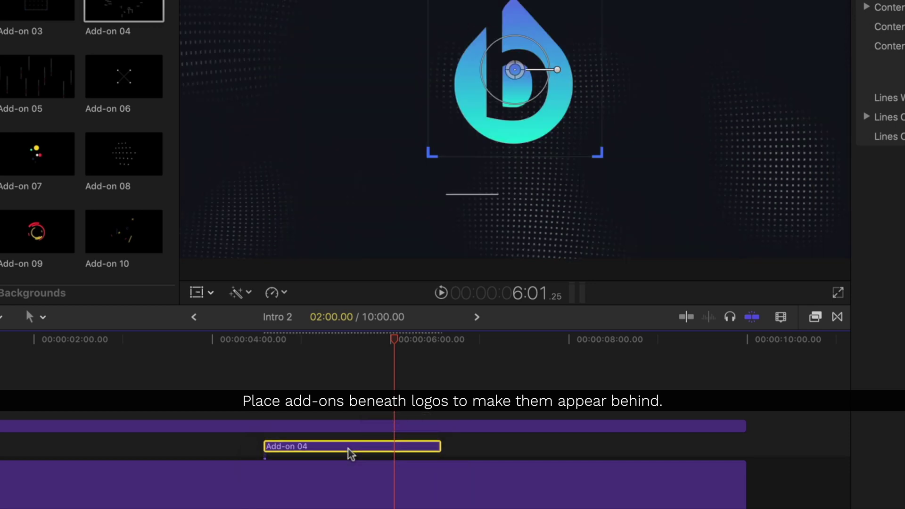
{"action": "left_click", "coordinate": [239, 339]}
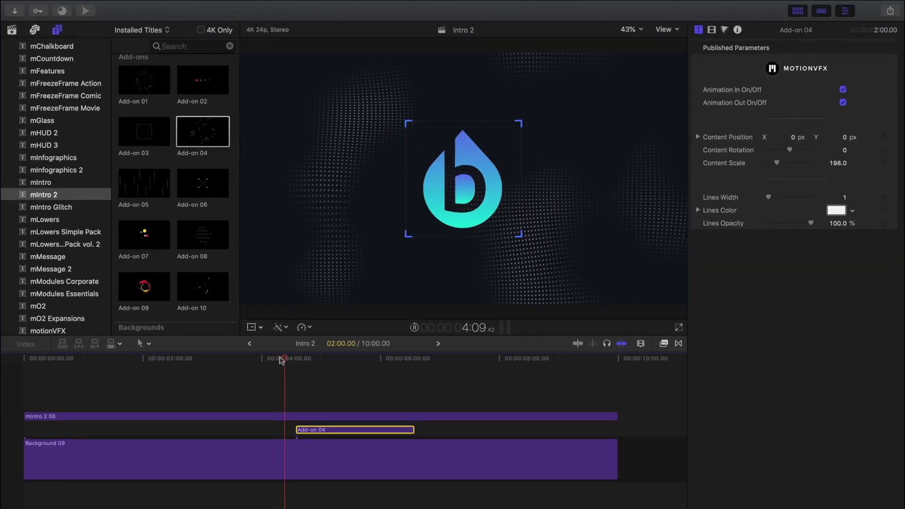
{"action": "key", "text": "space"}
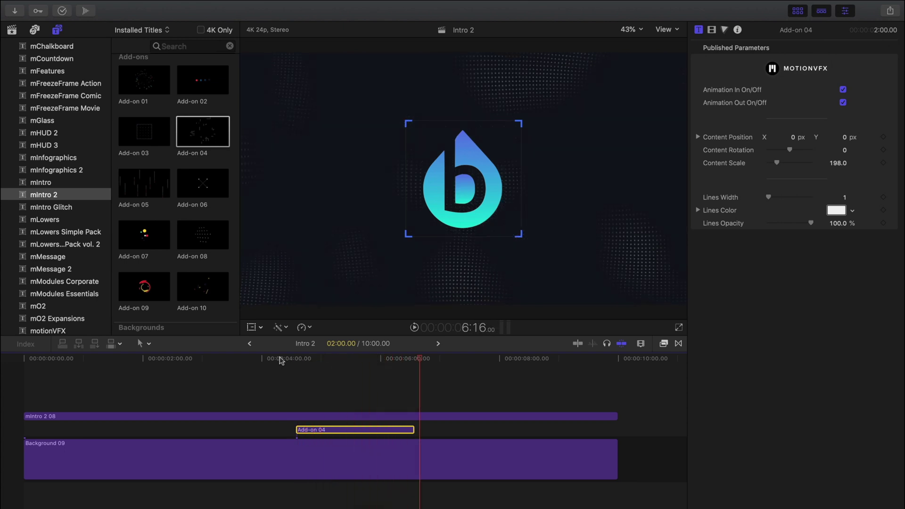
{"action": "scroll", "coordinate": [227, 226], "scroll_direction": "down", "scroll_amount": 2}
{"action": "left_click_drag", "start_coordinate": [231, 116], "coordinate": [230, 330]}
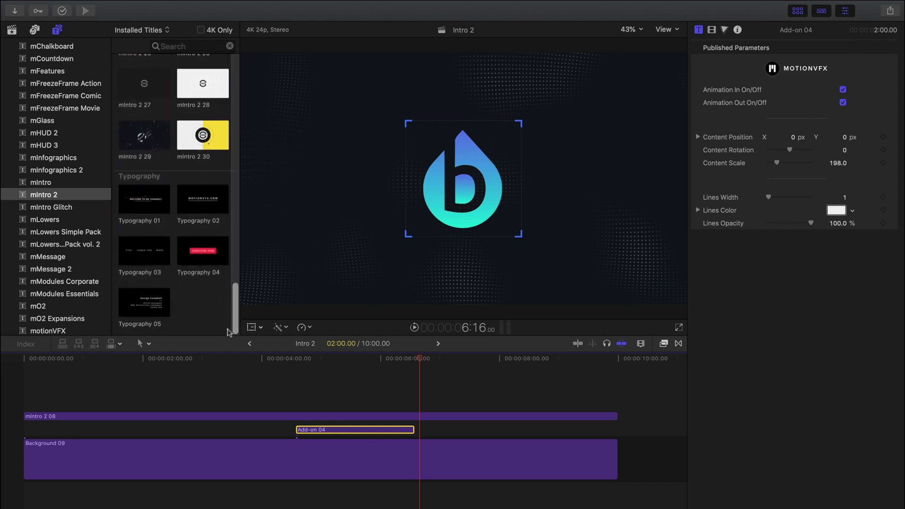
Add a trimmed Typography 03 STAY TUNED FOR MORE title near the top, then Typography 02 above it.
{"action": "left_click_drag", "start_coordinate": [141, 251], "coordinate": [283, 402]}
{"action": "left_click_drag", "start_coordinate": [306, 356], "coordinate": [377, 351]}
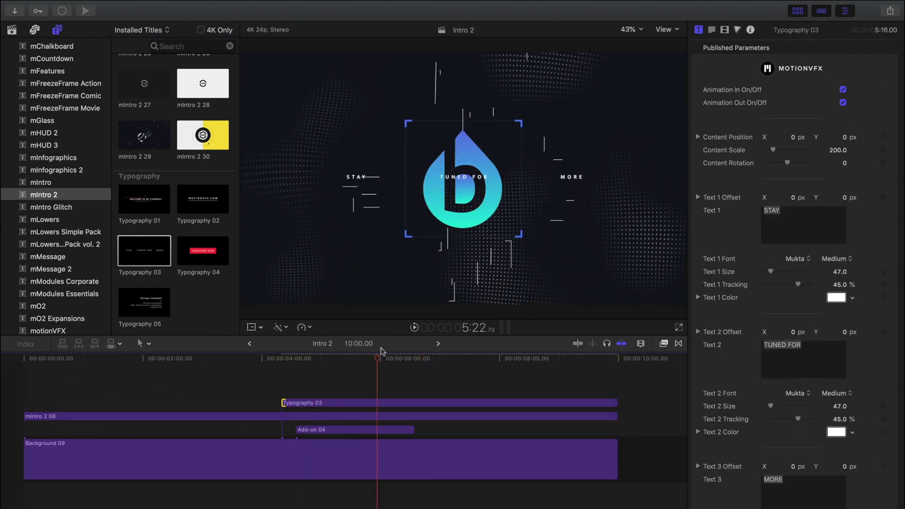
{"action": "left_click_drag", "start_coordinate": [283, 402], "coordinate": [324, 403]}
{"action": "left_click", "coordinate": [355, 404]}
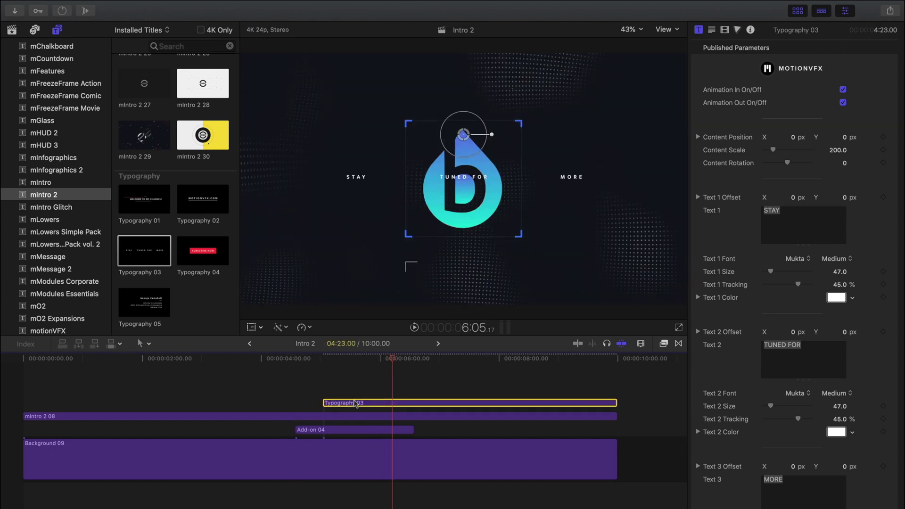
{"action": "left_click_drag", "start_coordinate": [464, 135], "coordinate": [464, 119]}
{"action": "left_click_drag", "start_coordinate": [460, 49], "coordinate": [463, 45]}
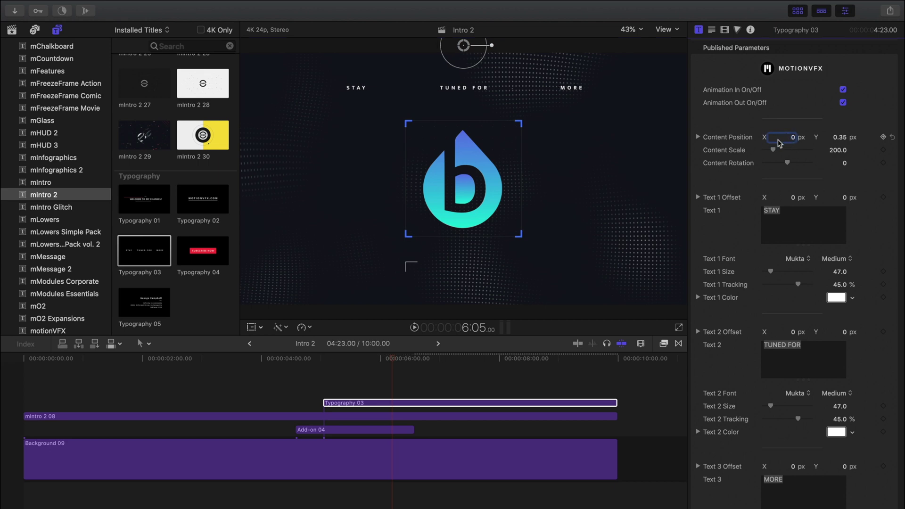
{"action": "left_click_drag", "start_coordinate": [202, 200], "coordinate": [324, 385]}
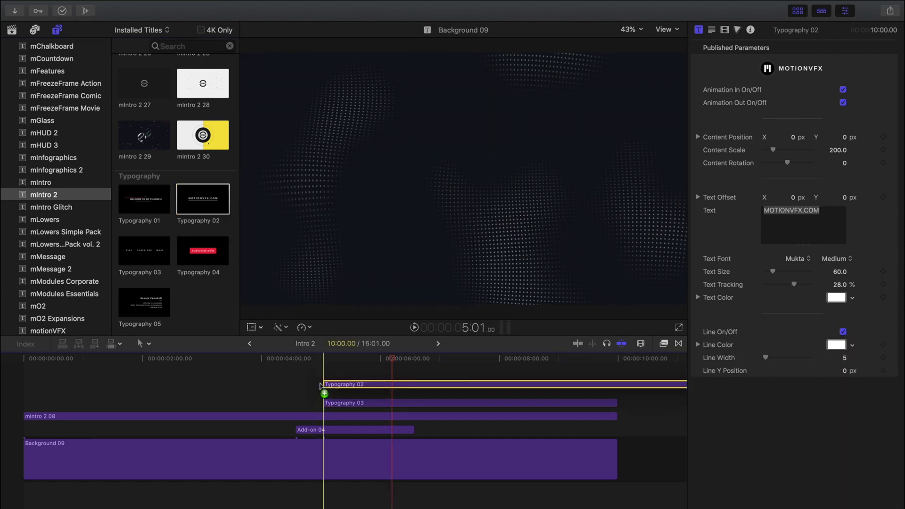
Trim Typography 02 to end with the other clips and move its MOTIONVFX.COM text below the logo.
{"action": "scroll", "coordinate": [342, 387], "scroll_direction": "right", "scroll_amount": 5}
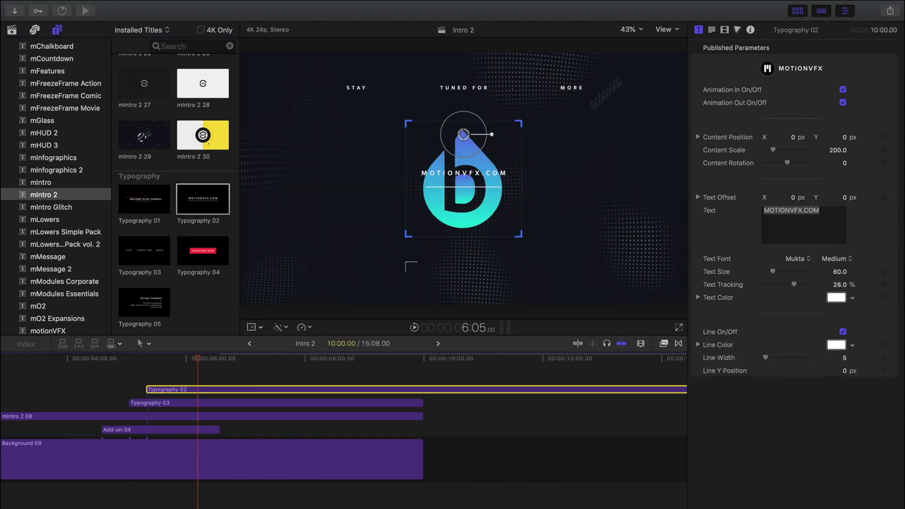
{"action": "left_click", "coordinate": [846, 12]}
{"action": "left_click_drag", "start_coordinate": [738, 390], "coordinate": [427, 387]}
{"action": "left_click", "coordinate": [210, 389]}
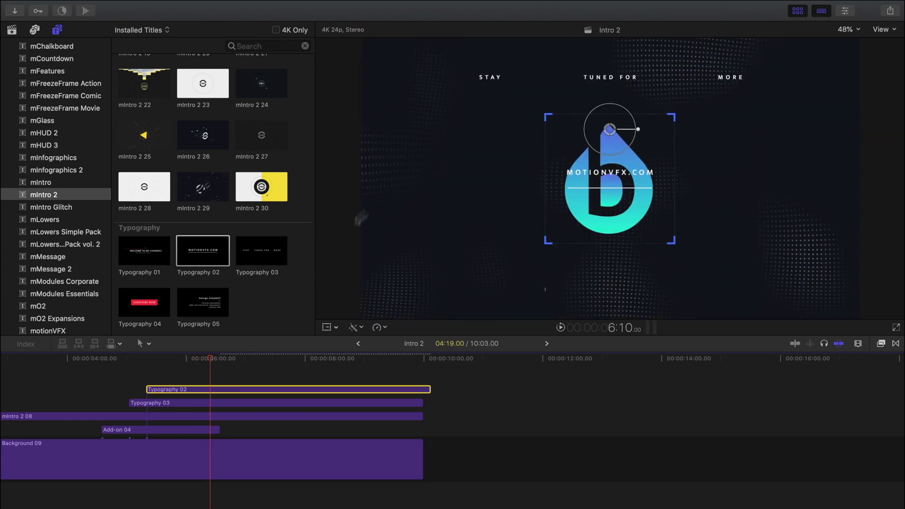
{"action": "left_click_drag", "start_coordinate": [610, 131], "coordinate": [610, 260]}
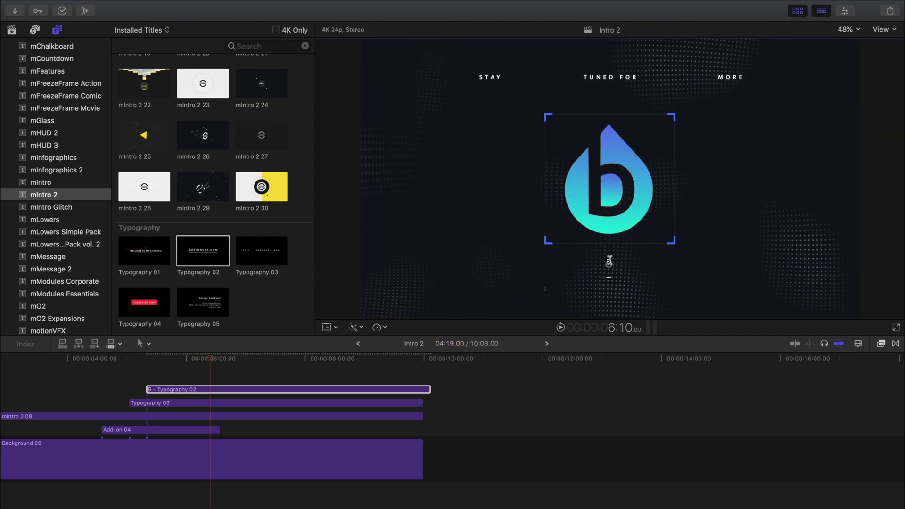